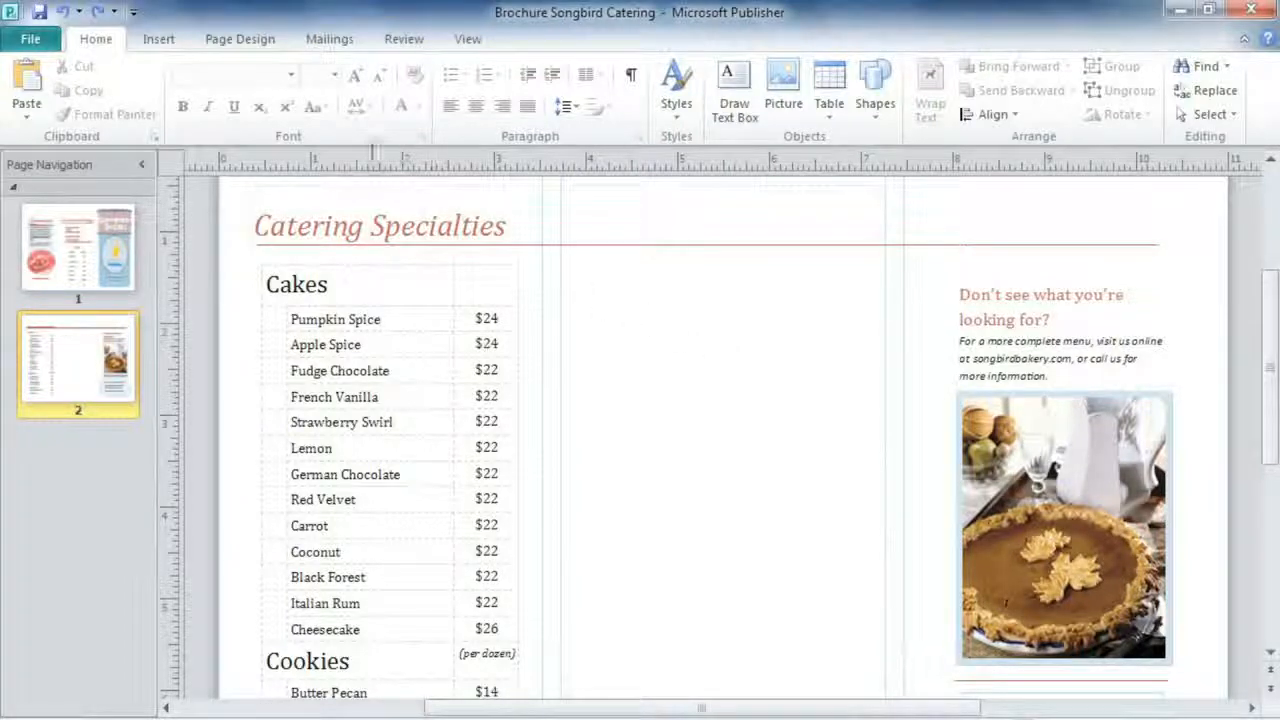
Insert a three-column, seven-row table on page 2
click(157, 39)
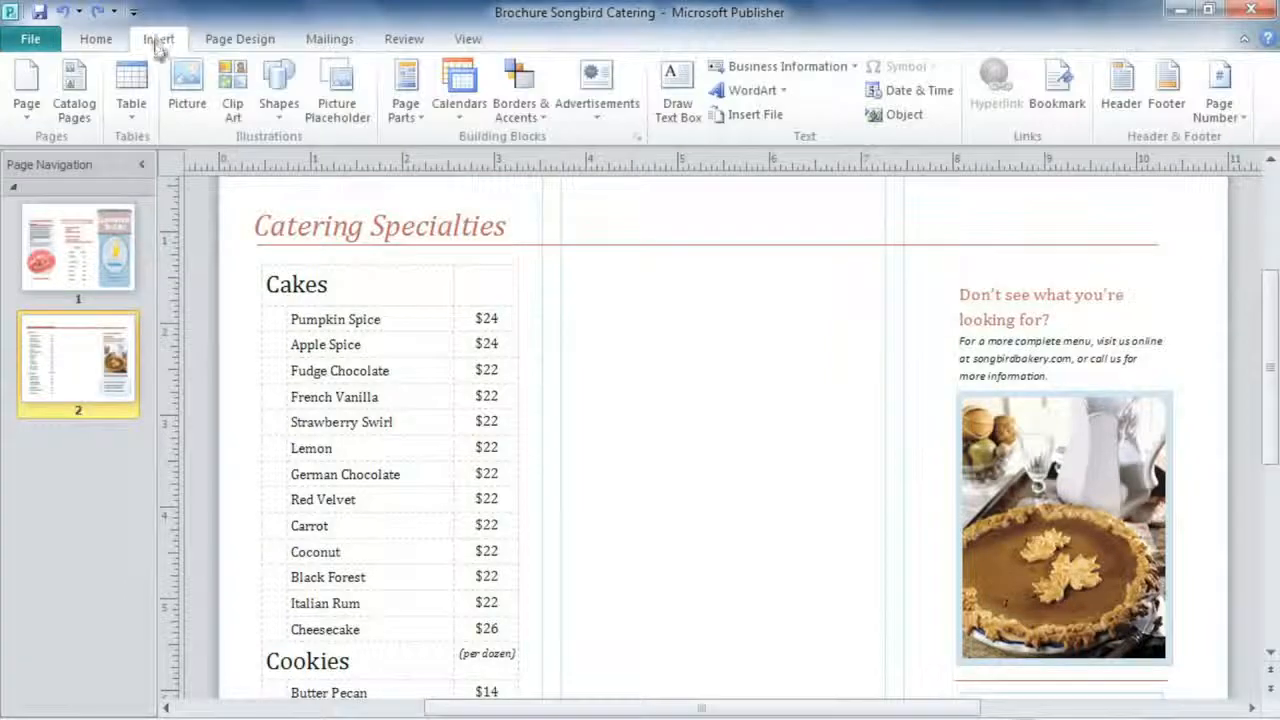
click(148, 113)
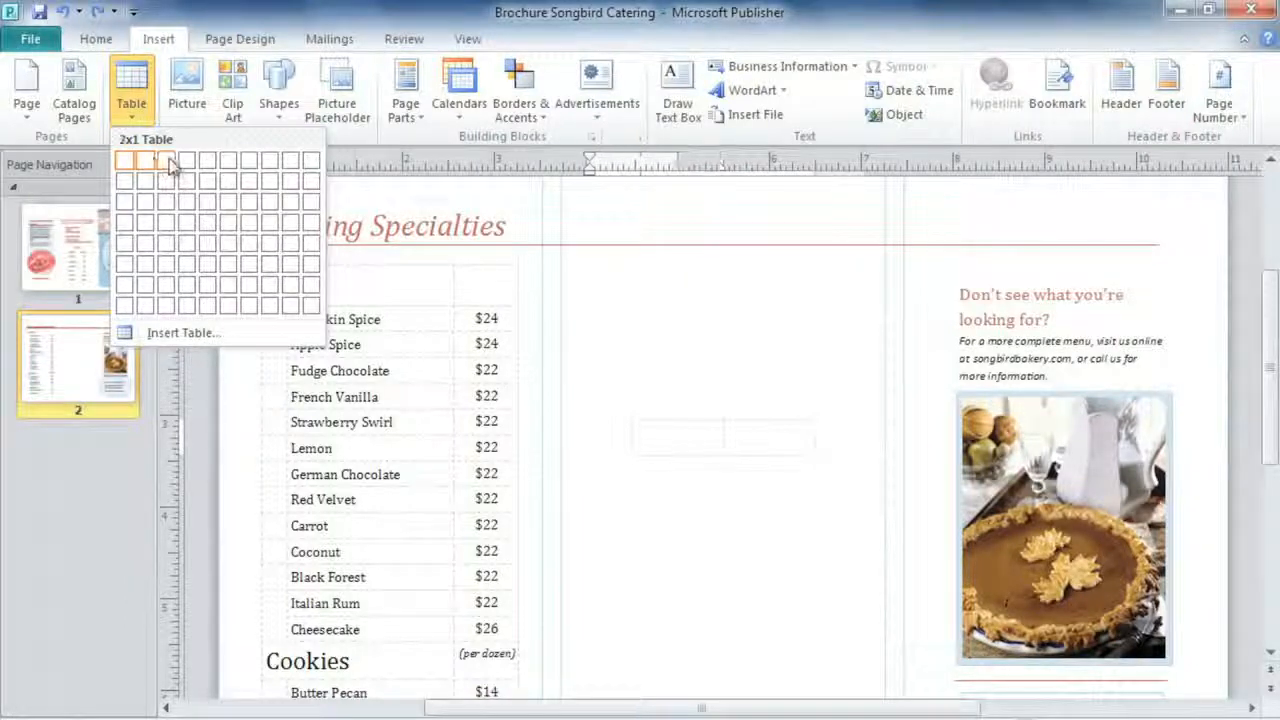
click(172, 292)
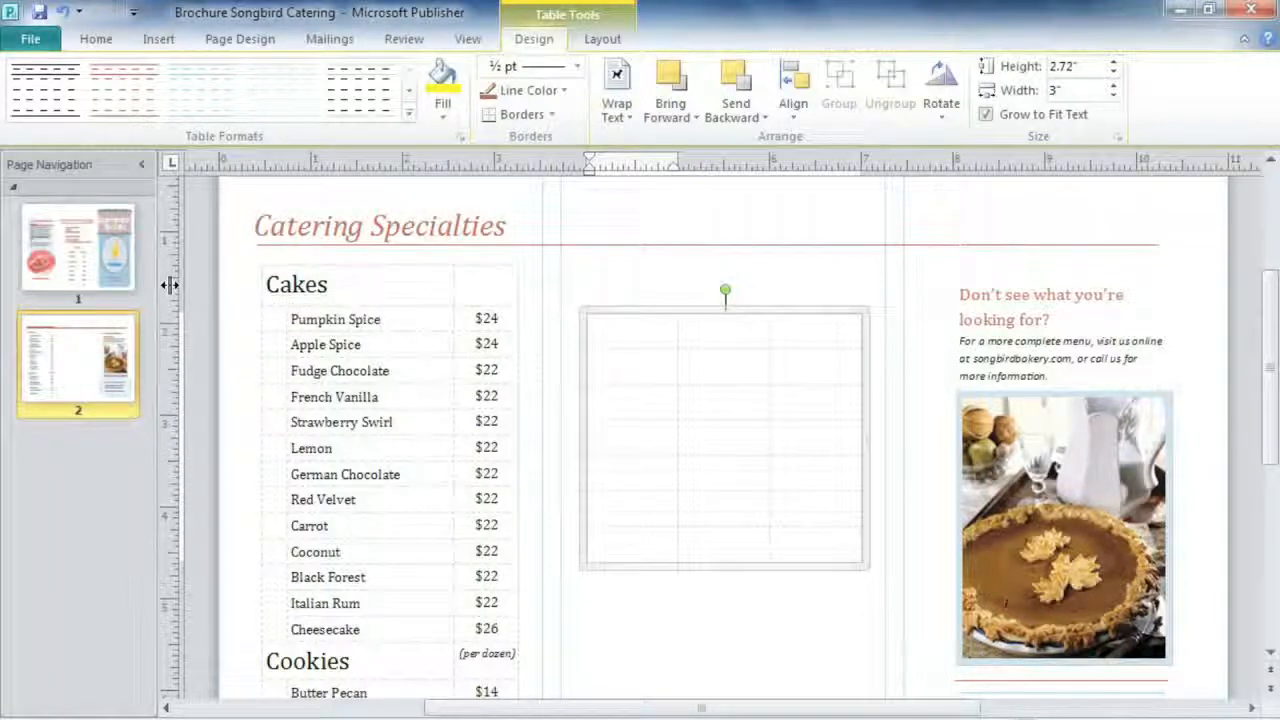
Move the table up toward the heading line and shorten it to about 2.42" tall
click(608, 564)
drag(611, 558, 612, 522)
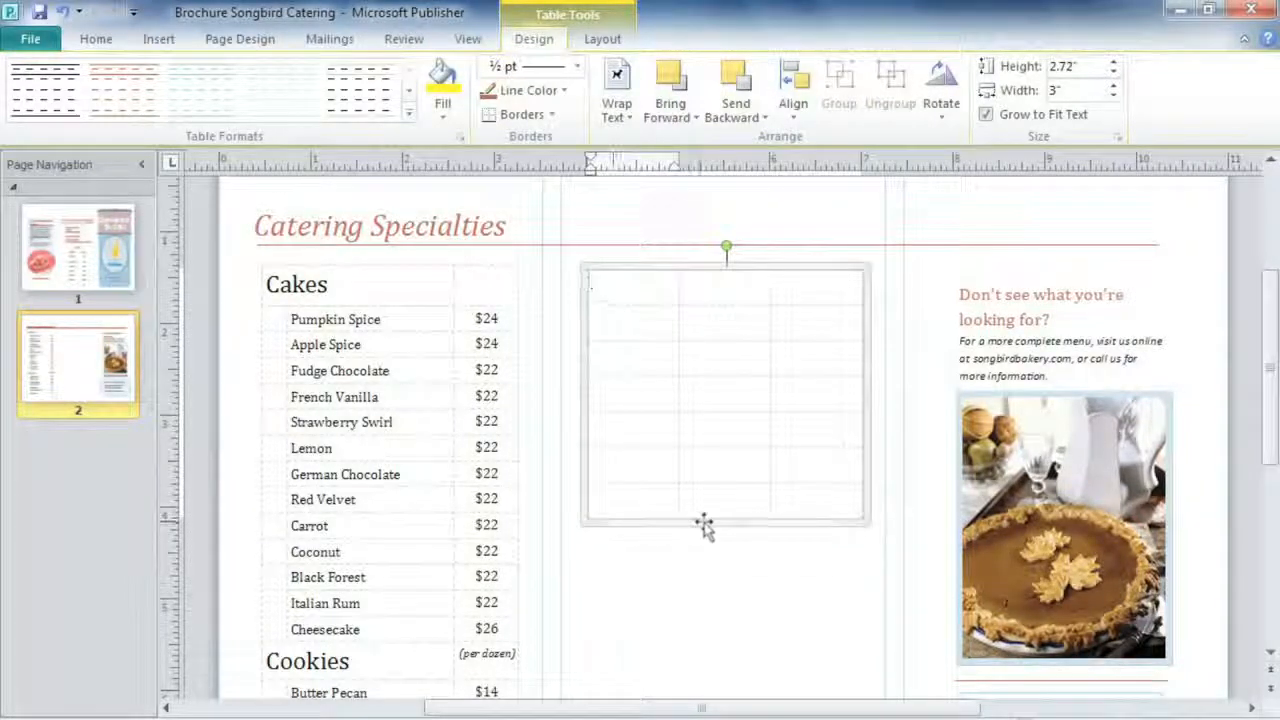
drag(722, 521, 724, 496)
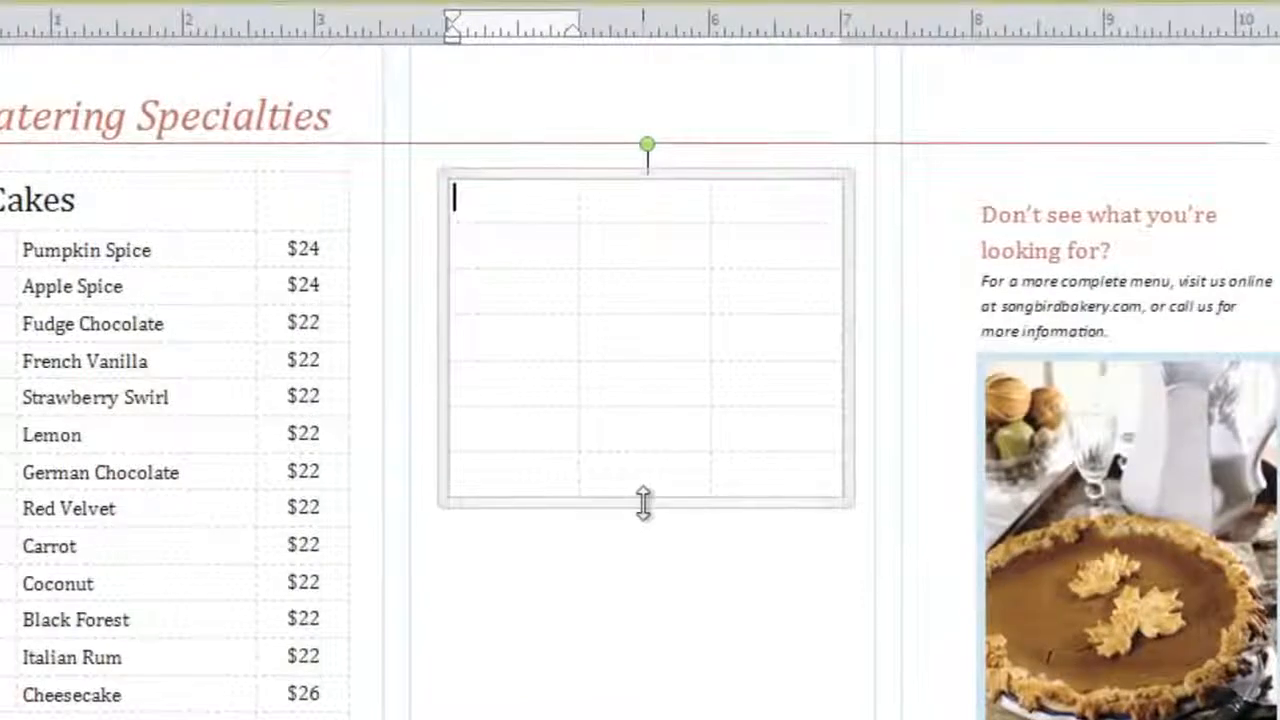
Enter 'Pies' in the first cell and list Apple, Blueberry, Key Lime, Pecan, Pumpkin below it
text(ies)
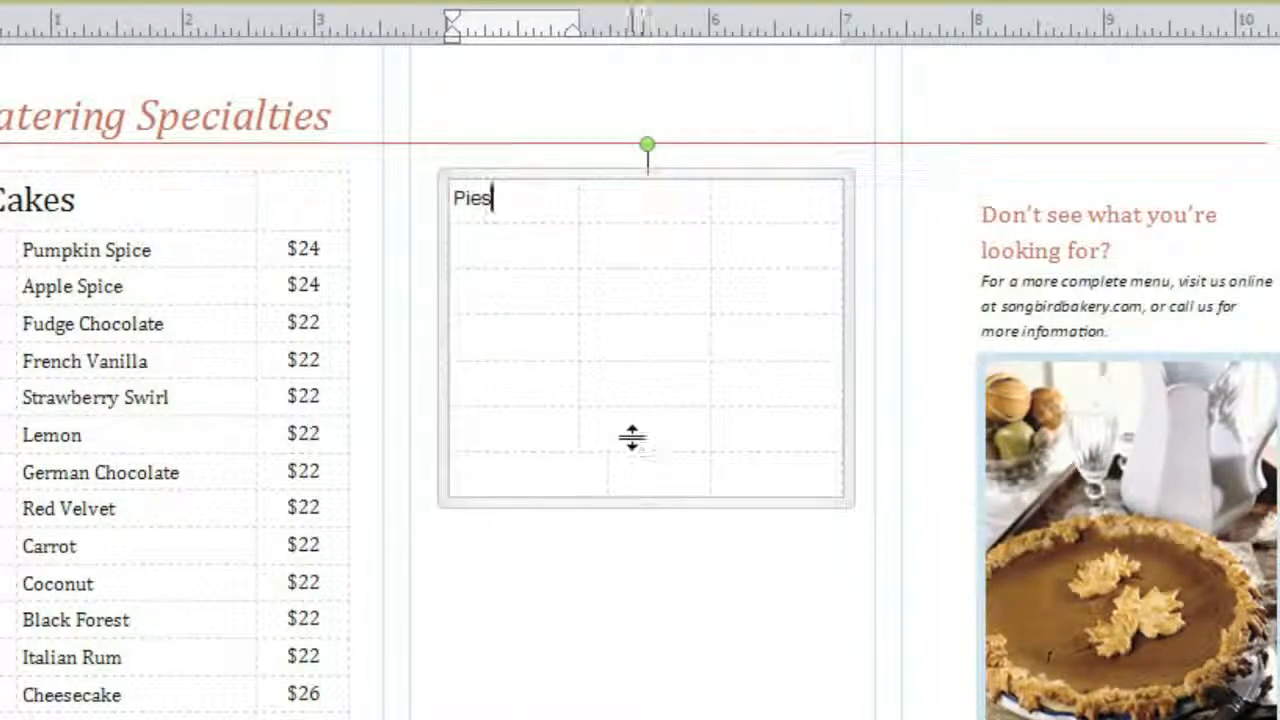
click(632, 250)
text(Apple )
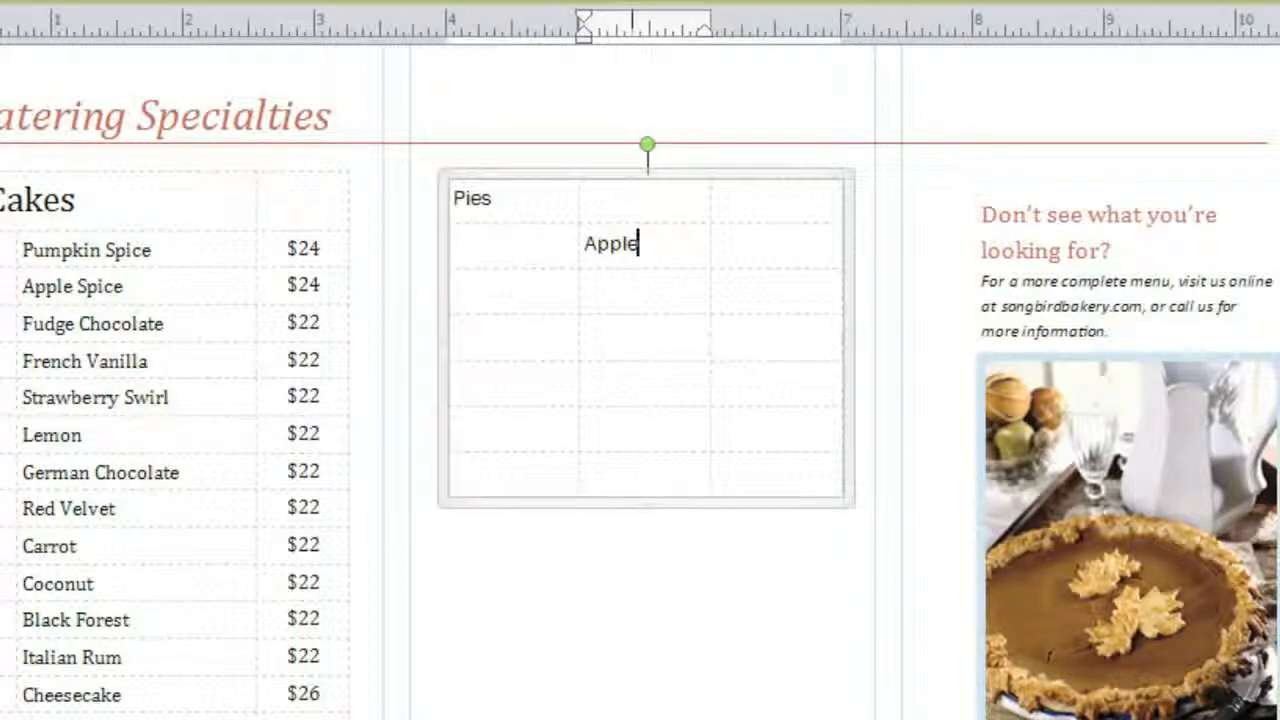
text(Blueberr)
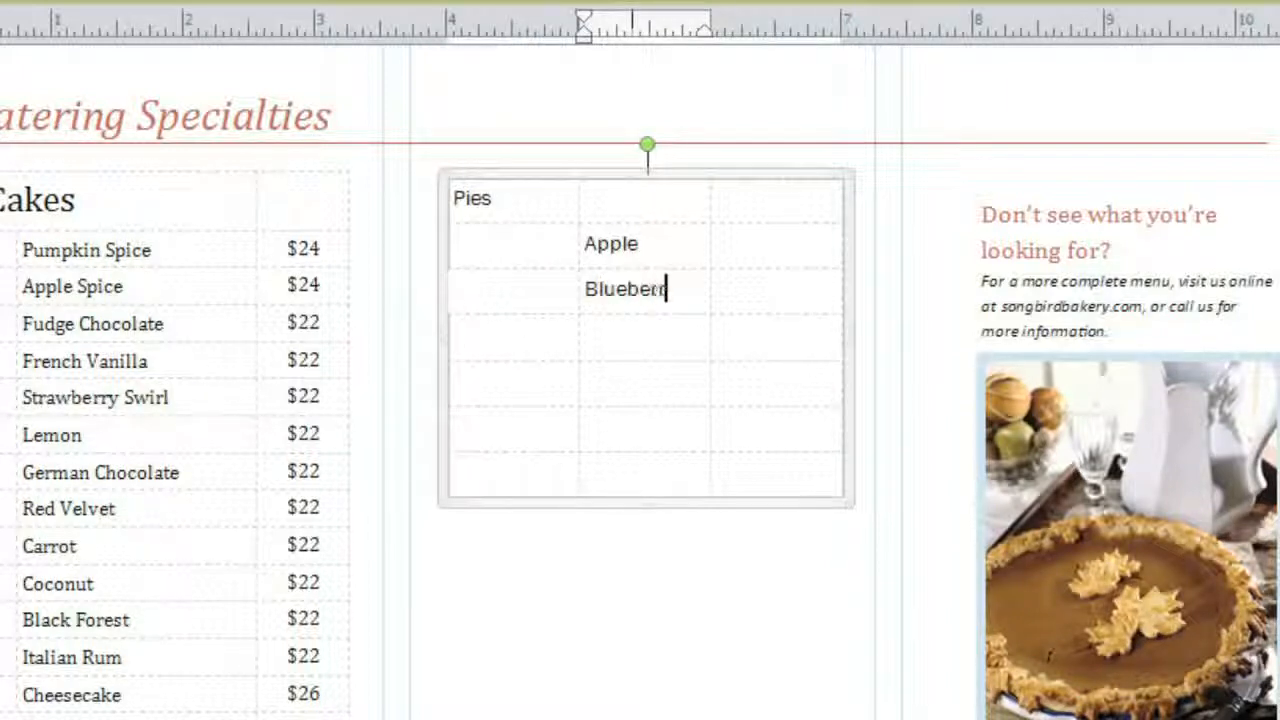
text(y Key L)
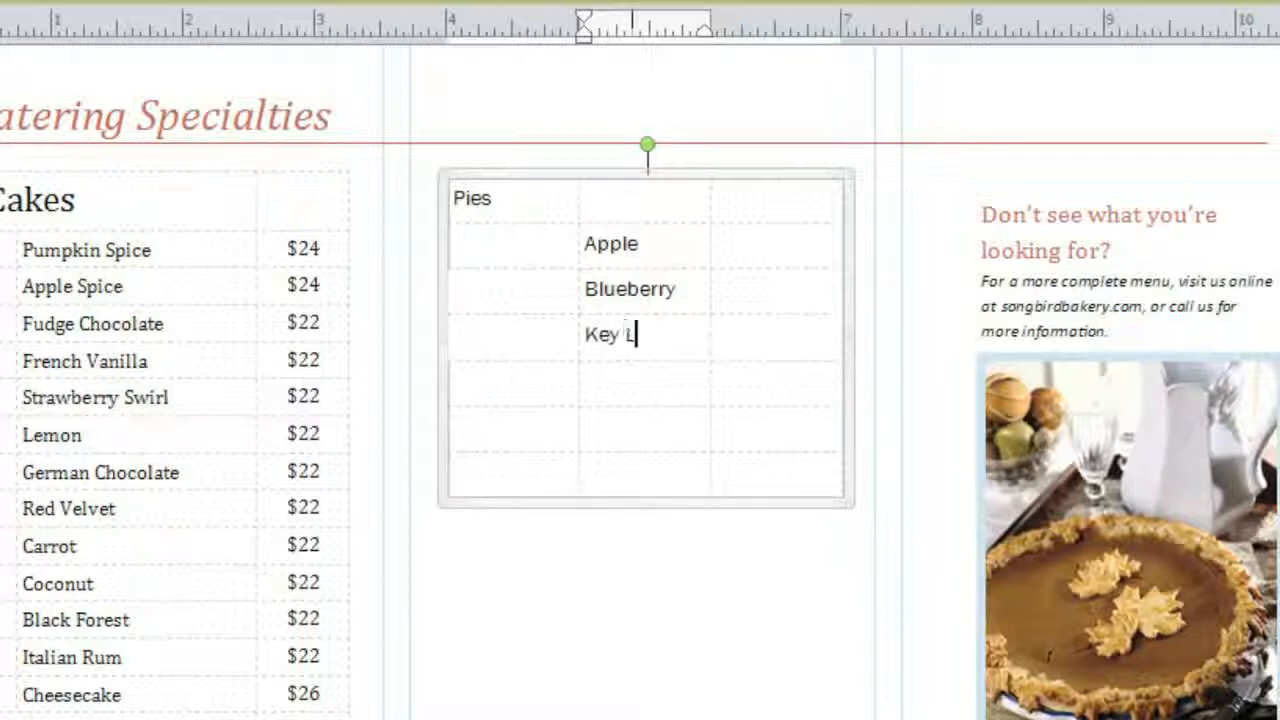
text(ime Pecan )
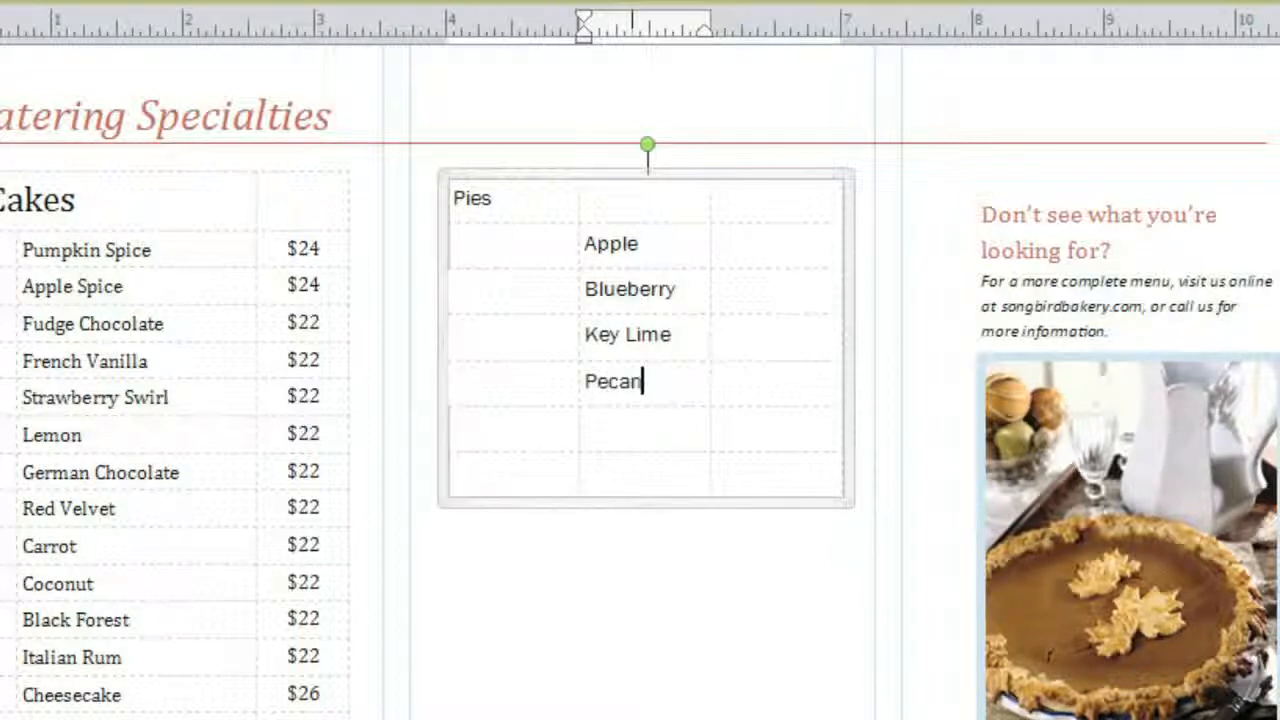
text(Pumpkin)
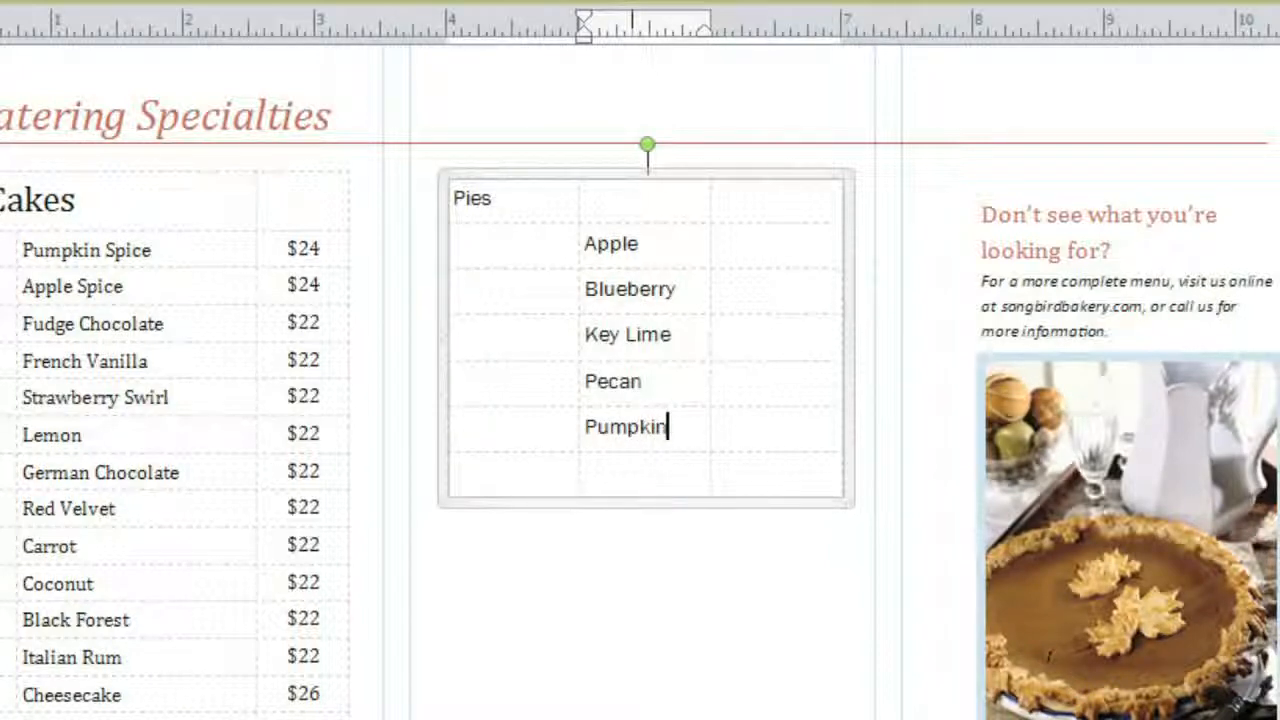
Insert a new row below Blueberry and enter 'Chocolate' in its middle cell
right_click(688, 289)
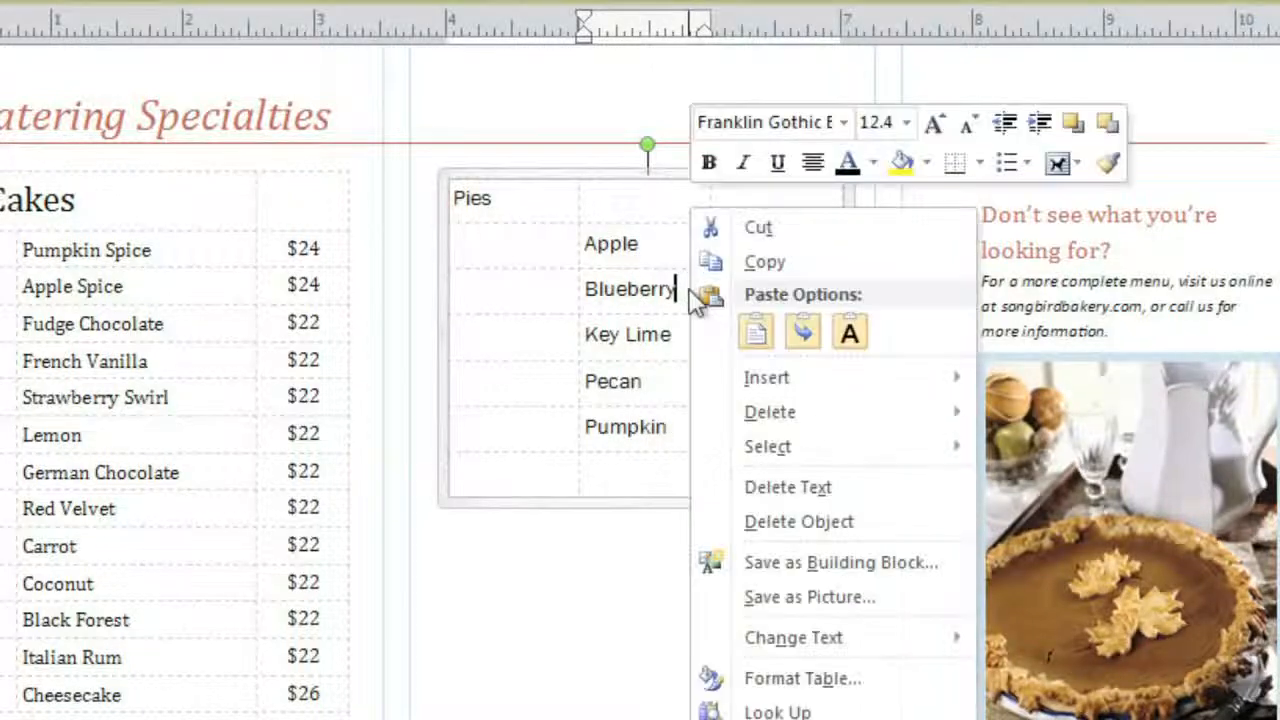
mouse_move(707, 378)
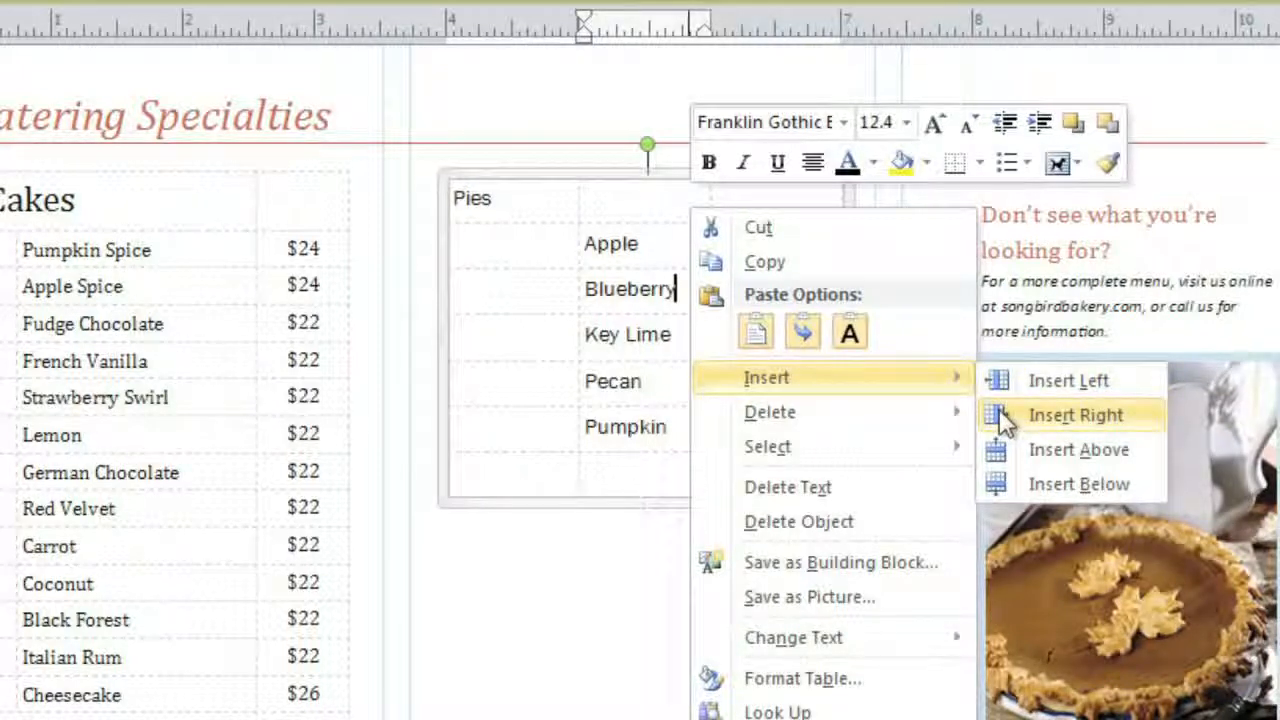
click(1002, 482)
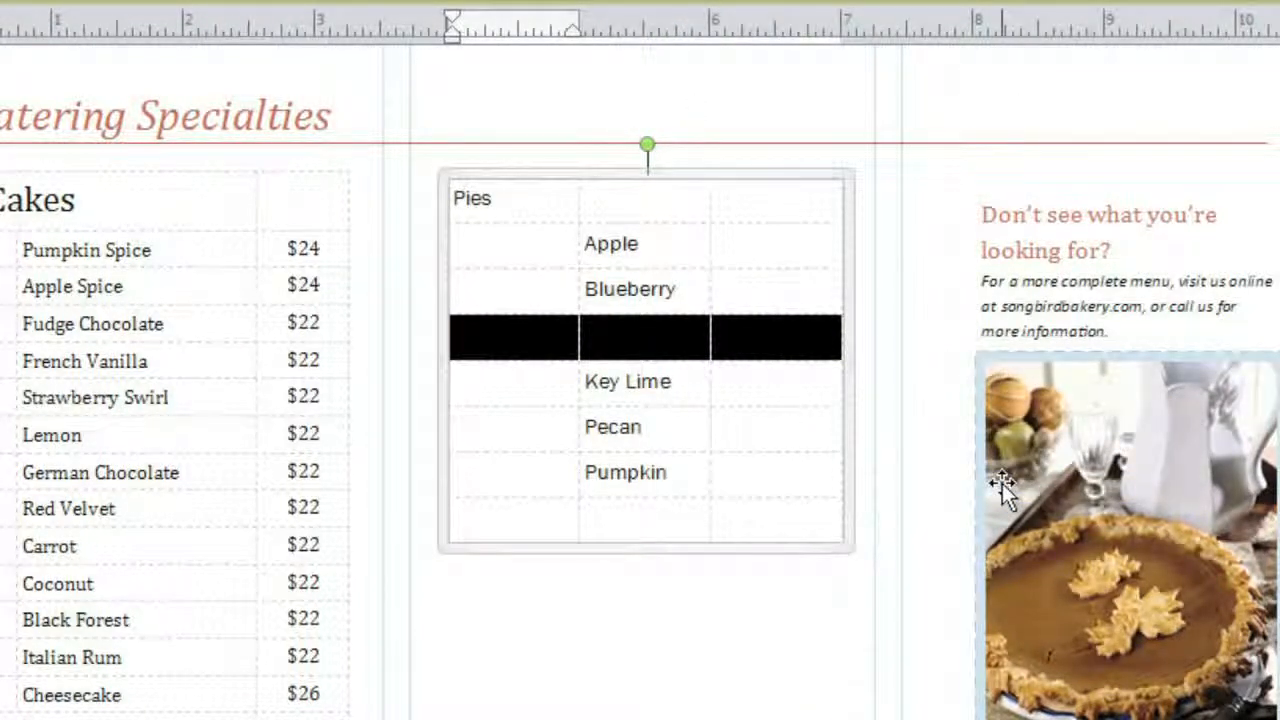
click(660, 338)
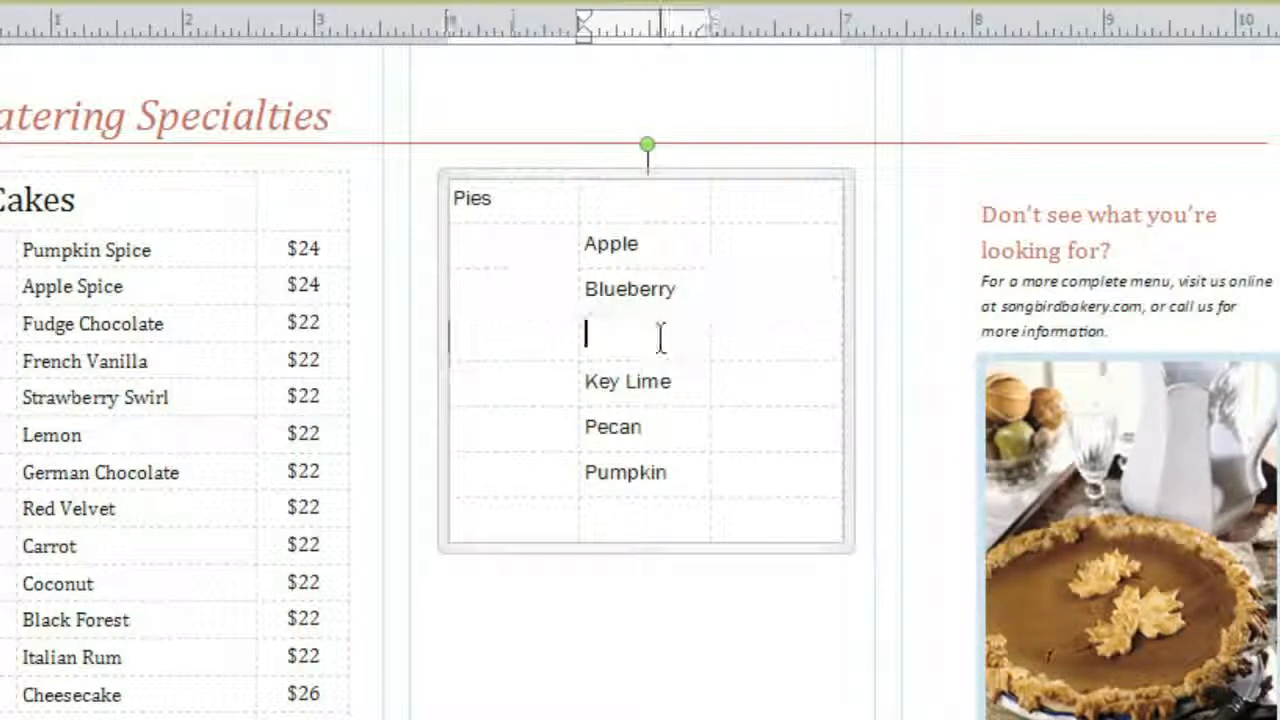
text(Chocolate)
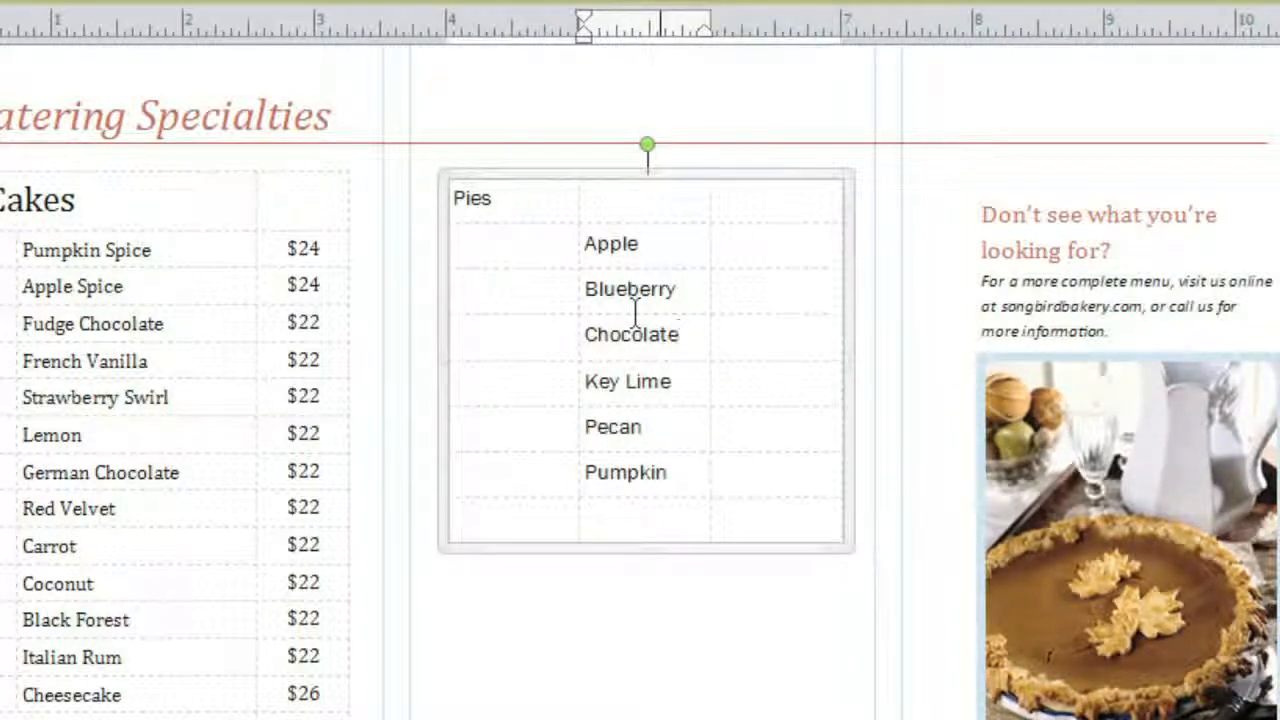
Delete the empty last row of the table and make the Pies heading row taller
right_click(635, 521)
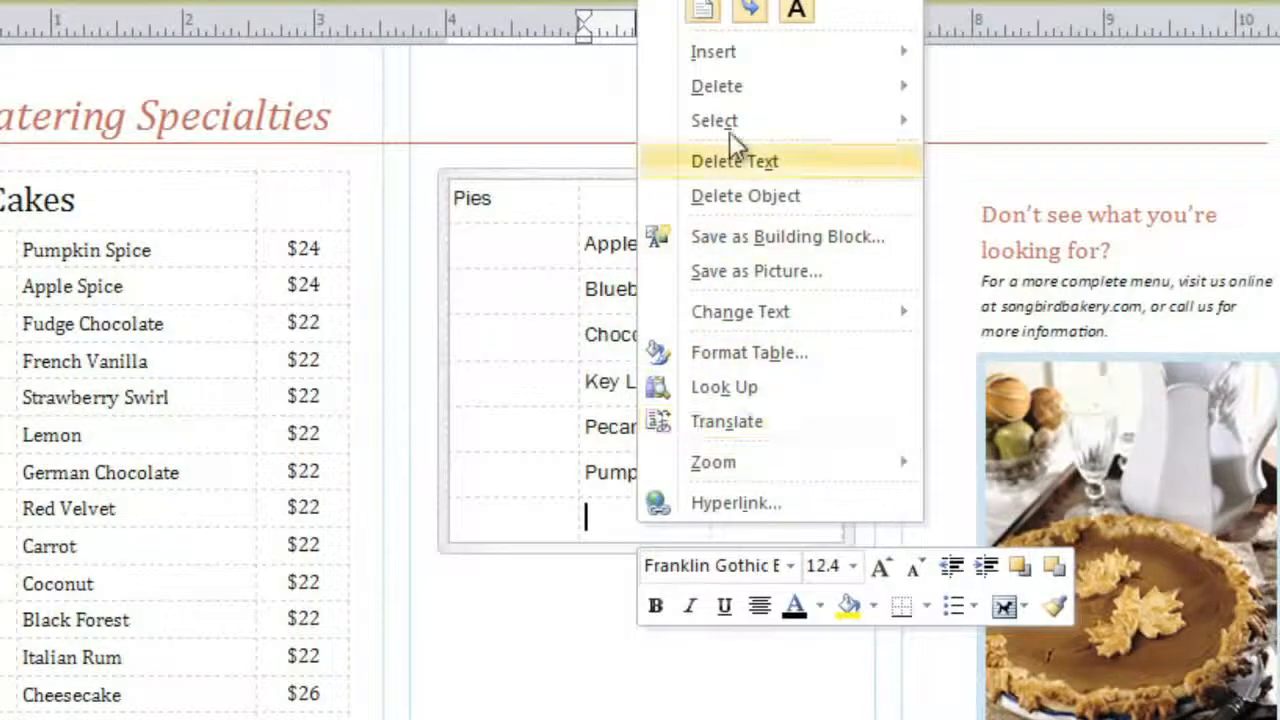
mouse_move(764, 90)
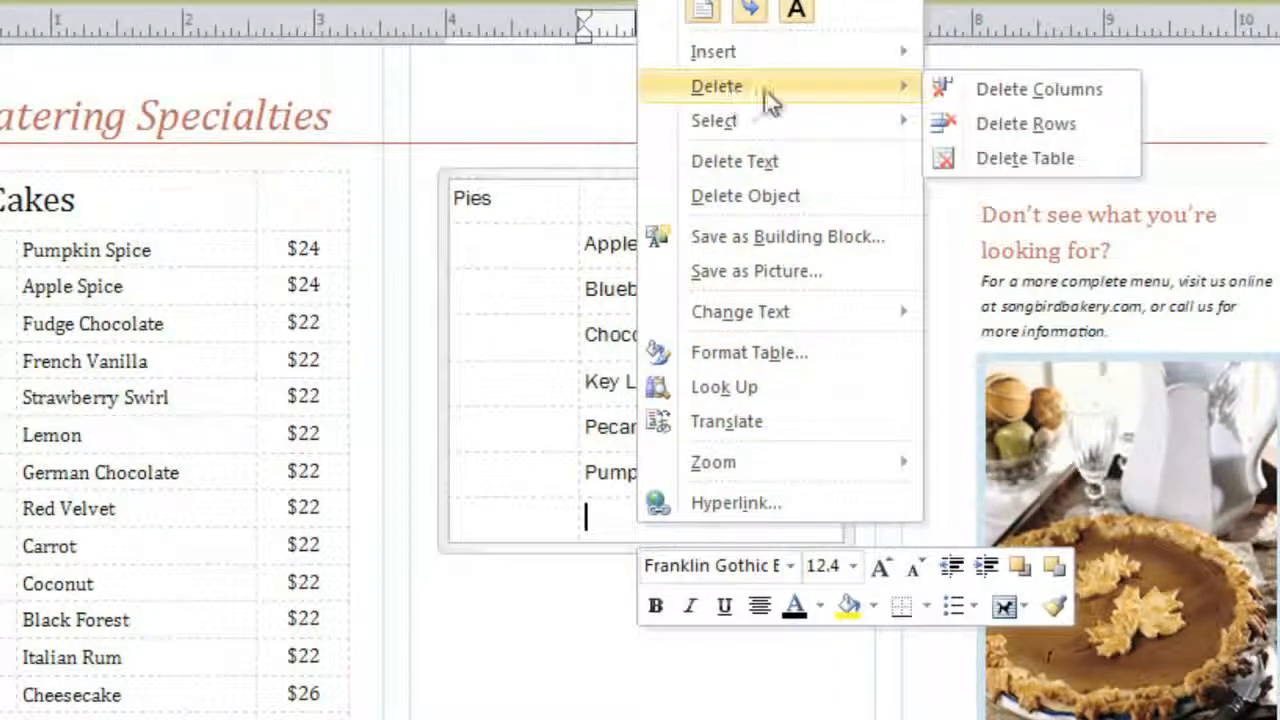
click(957, 125)
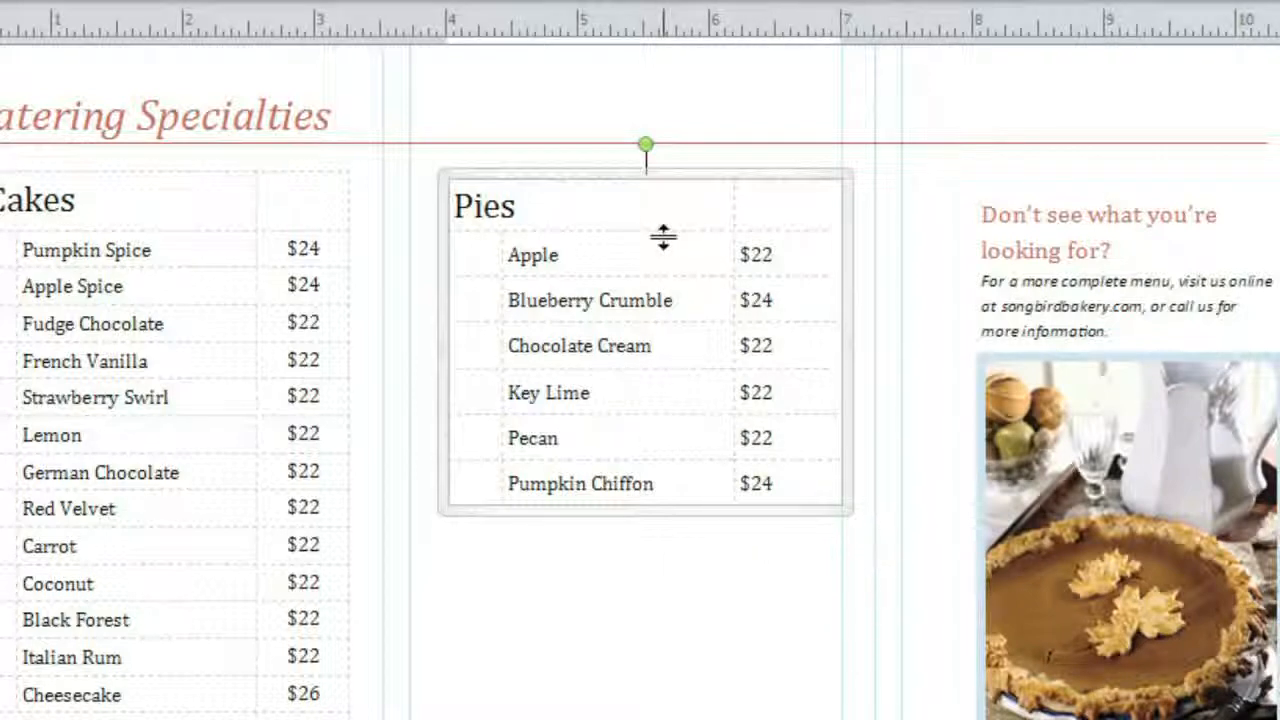
drag(663, 237, 660, 250)
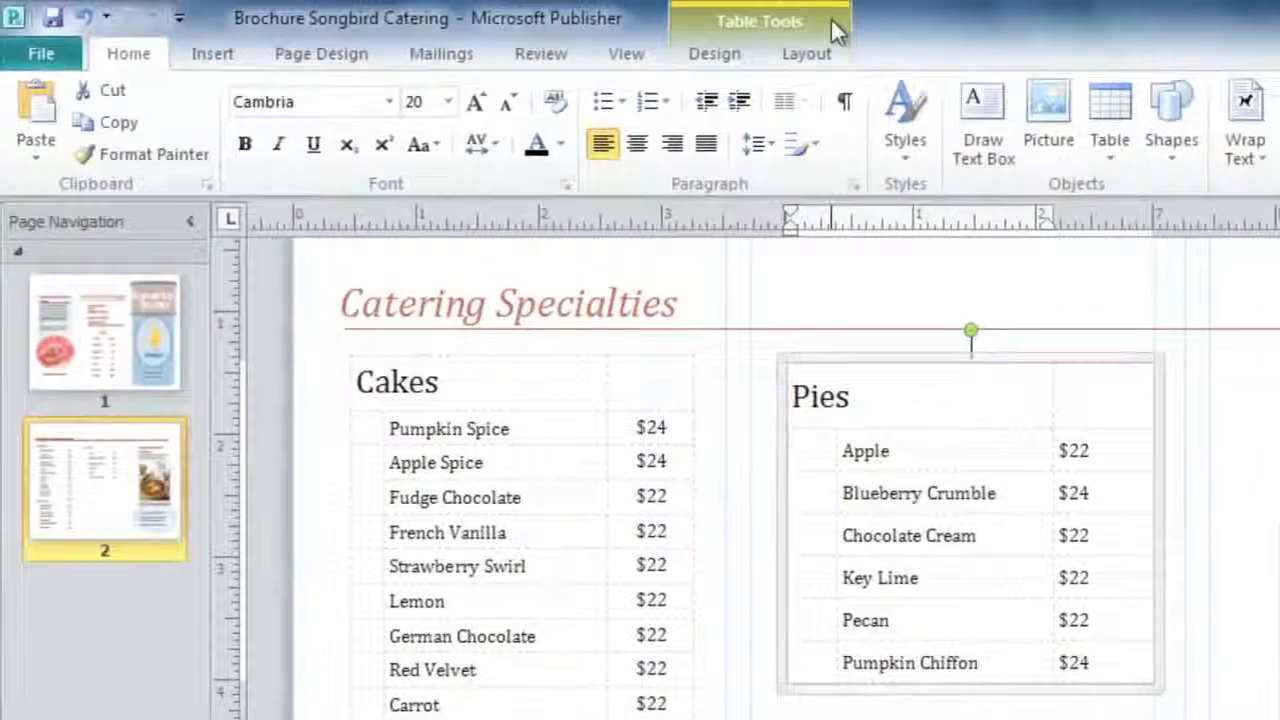
Apply the light blue table format from the Table Formats gallery to the Pies table
click(750, 58)
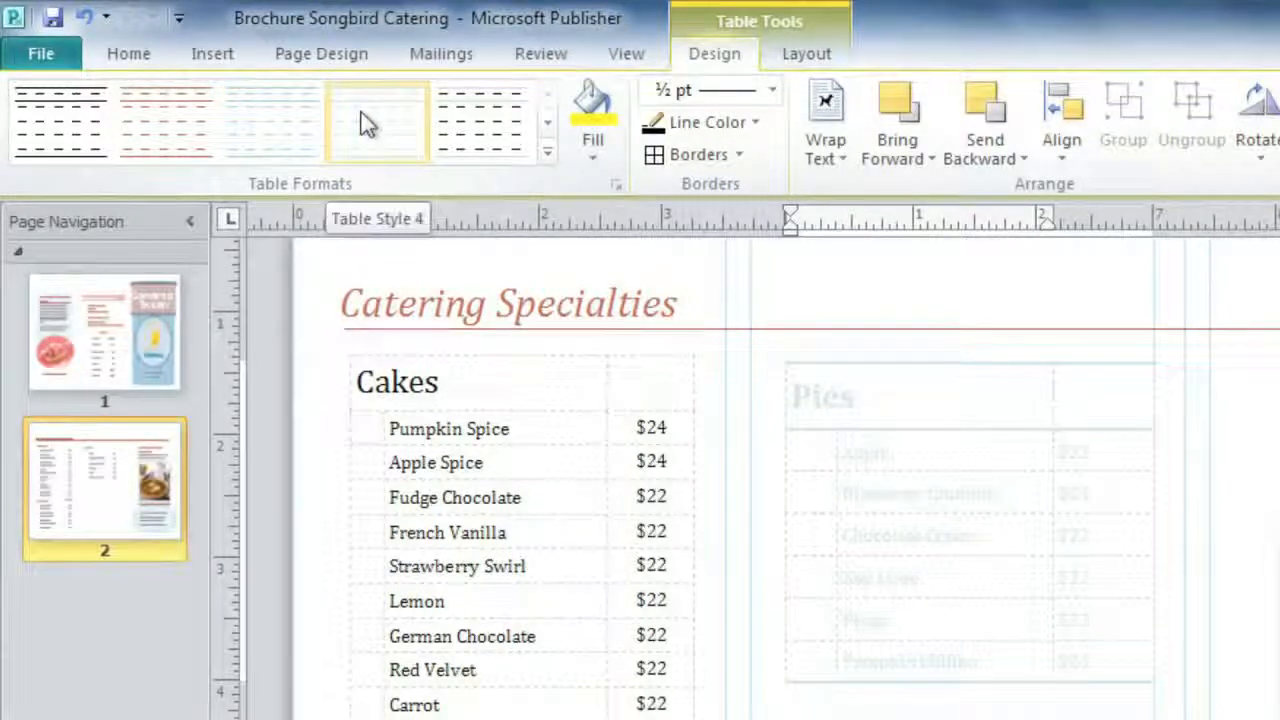
click(545, 153)
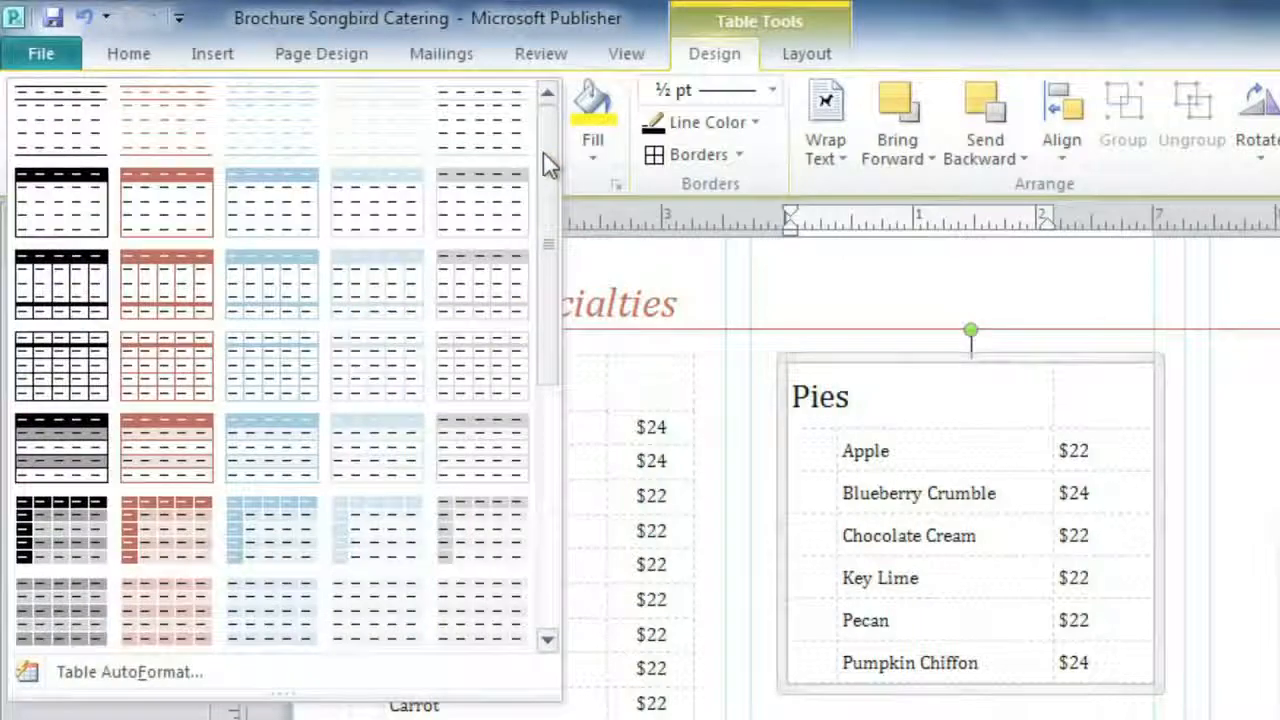
click(280, 440)
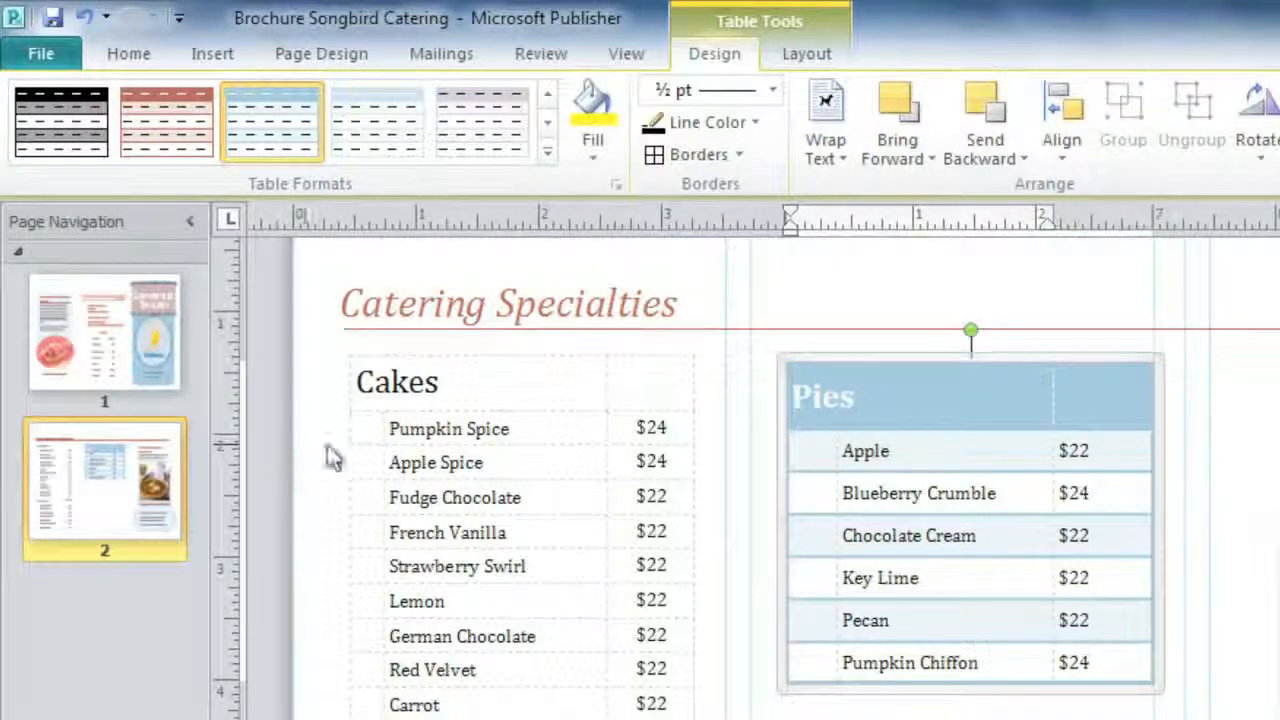
click(842, 360)
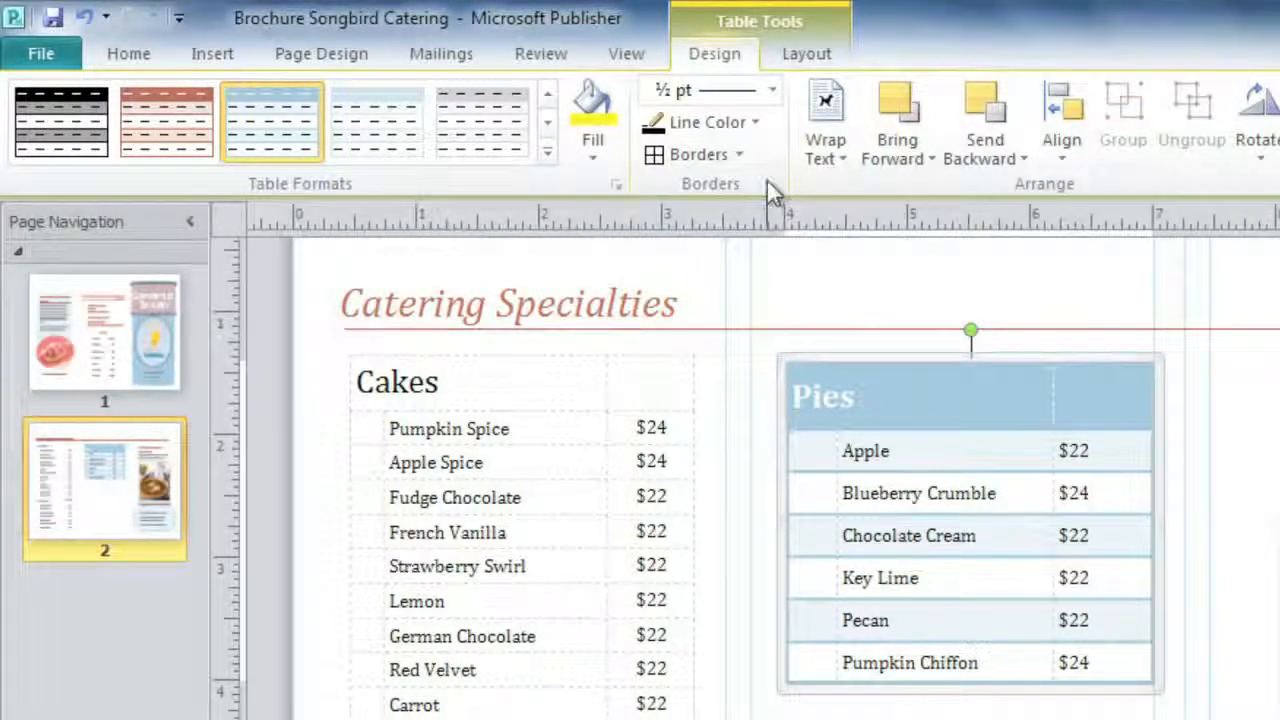
Add 1 pt coloured inside borders between all cells of the Pies table
click(774, 92)
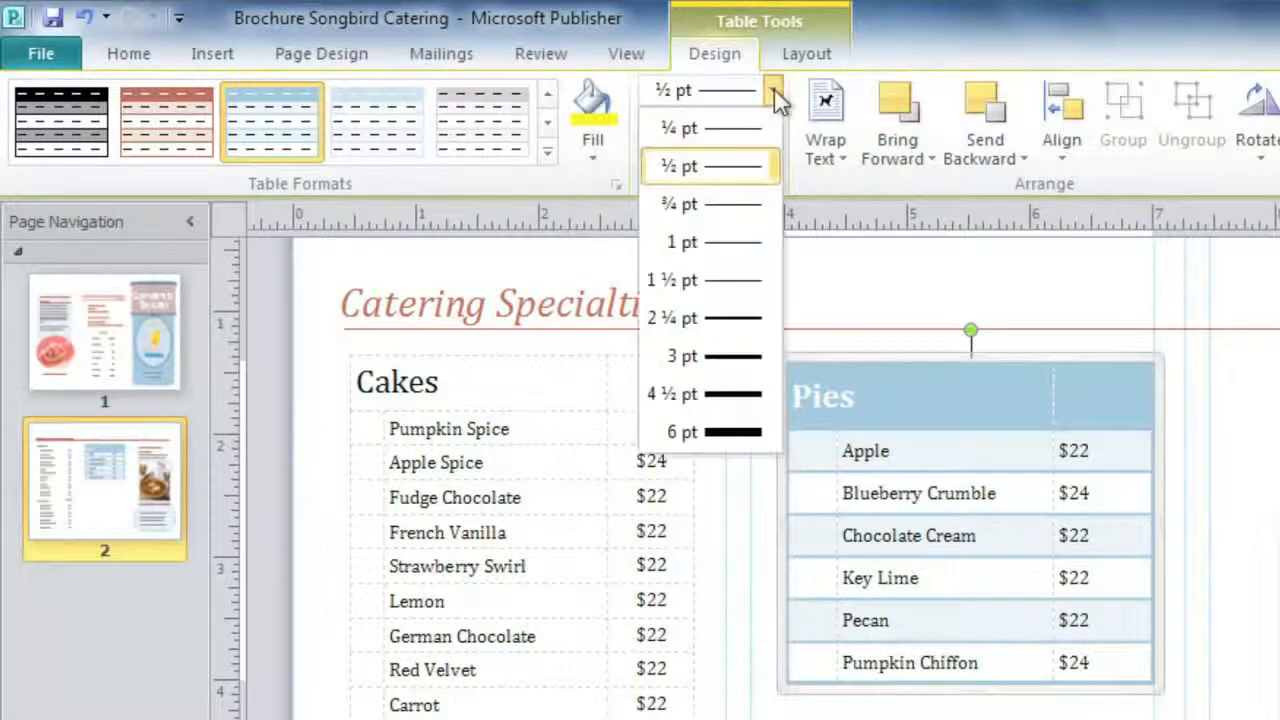
click(752, 241)
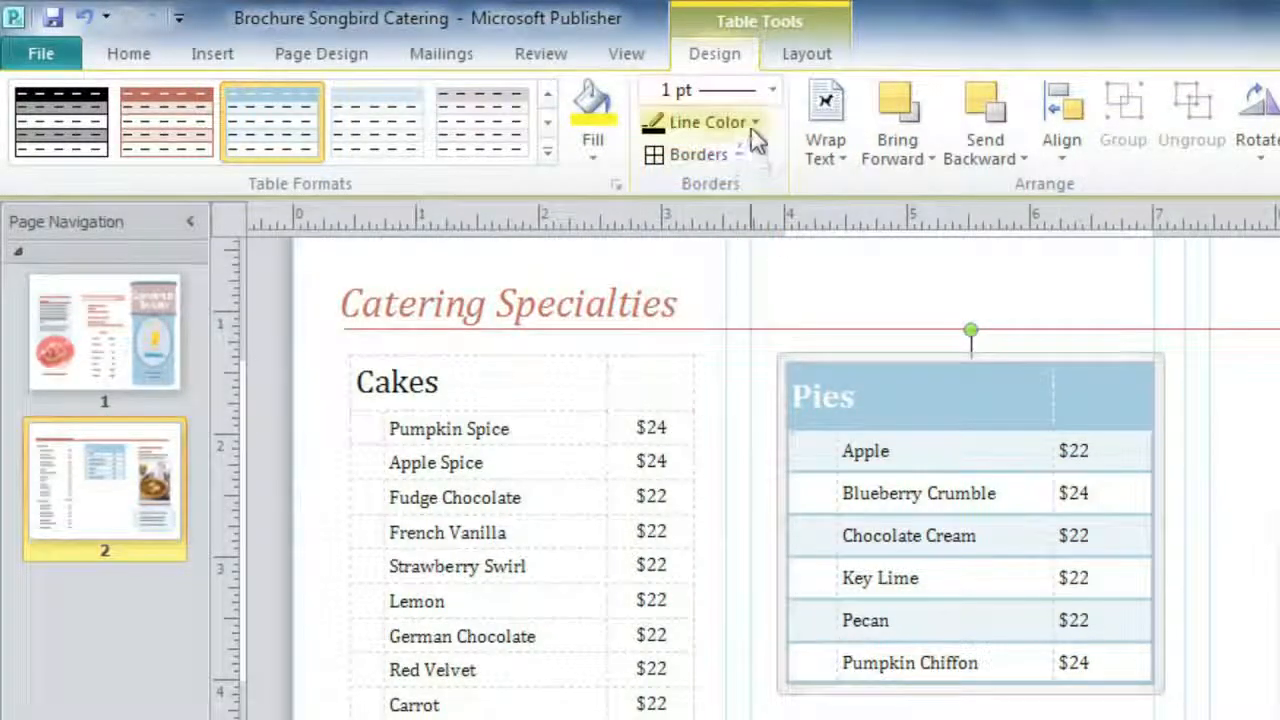
click(755, 123)
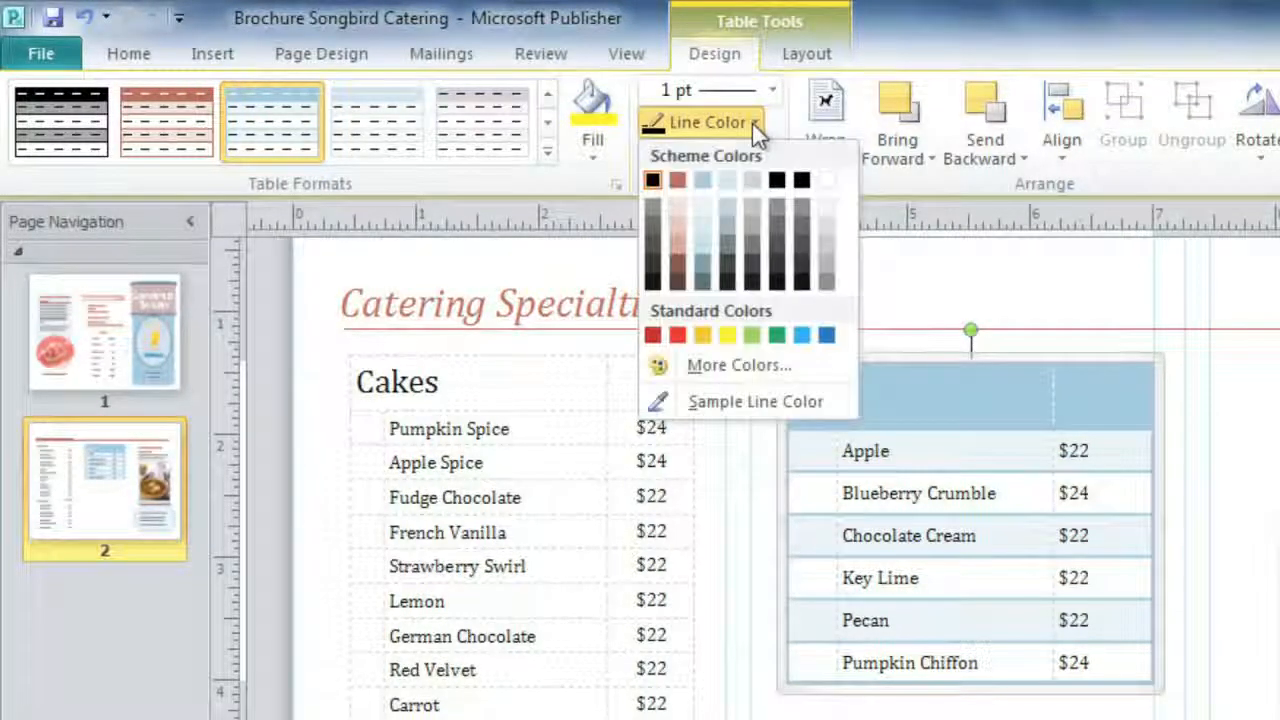
click(729, 178)
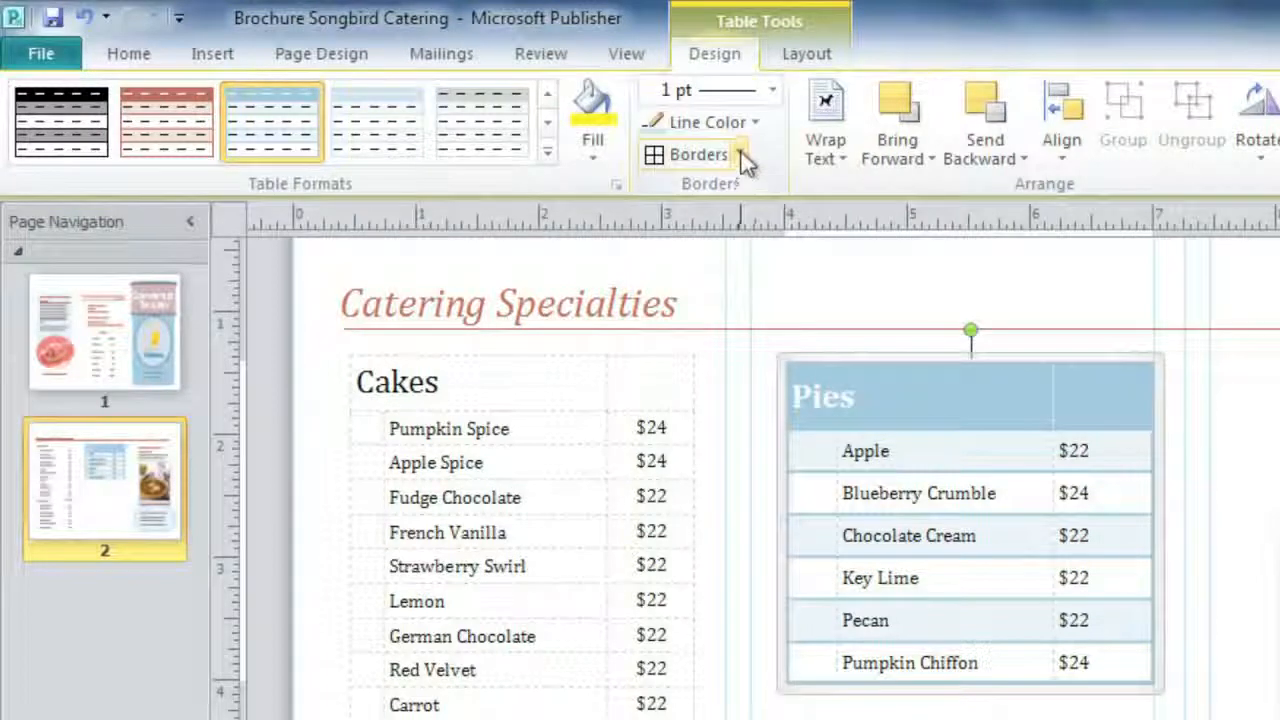
click(741, 156)
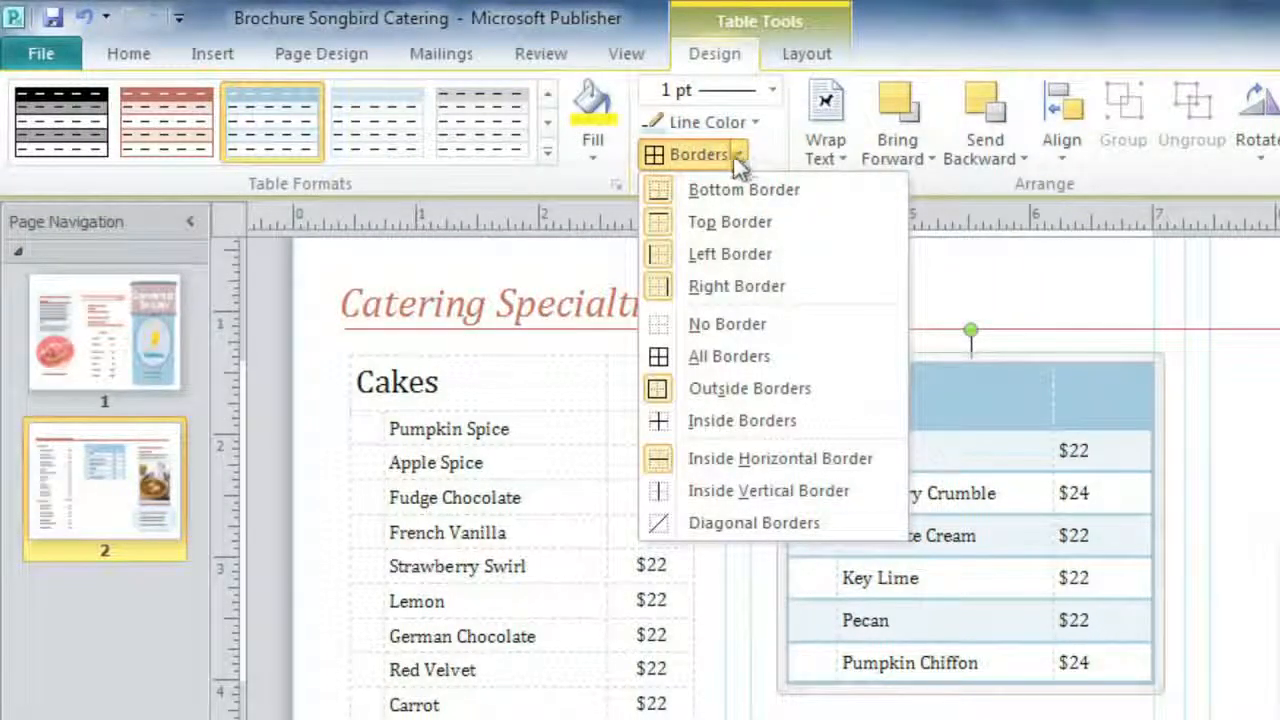
click(664, 422)
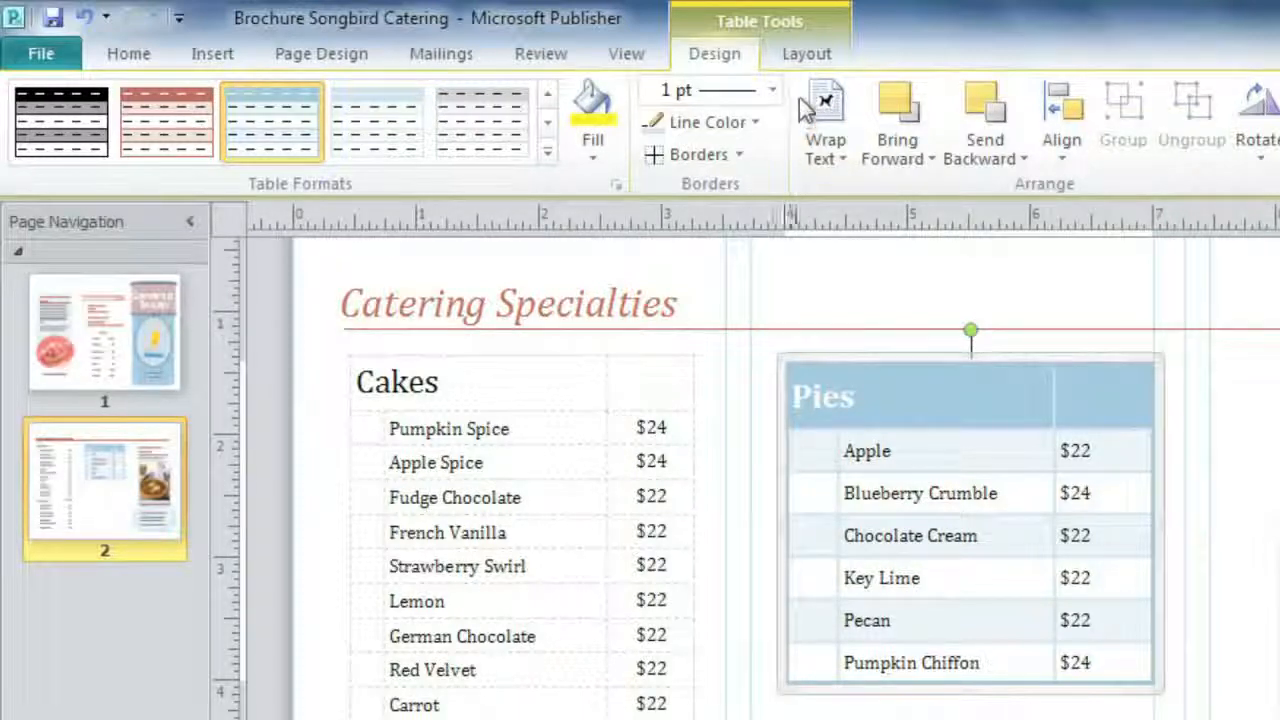
click(809, 60)
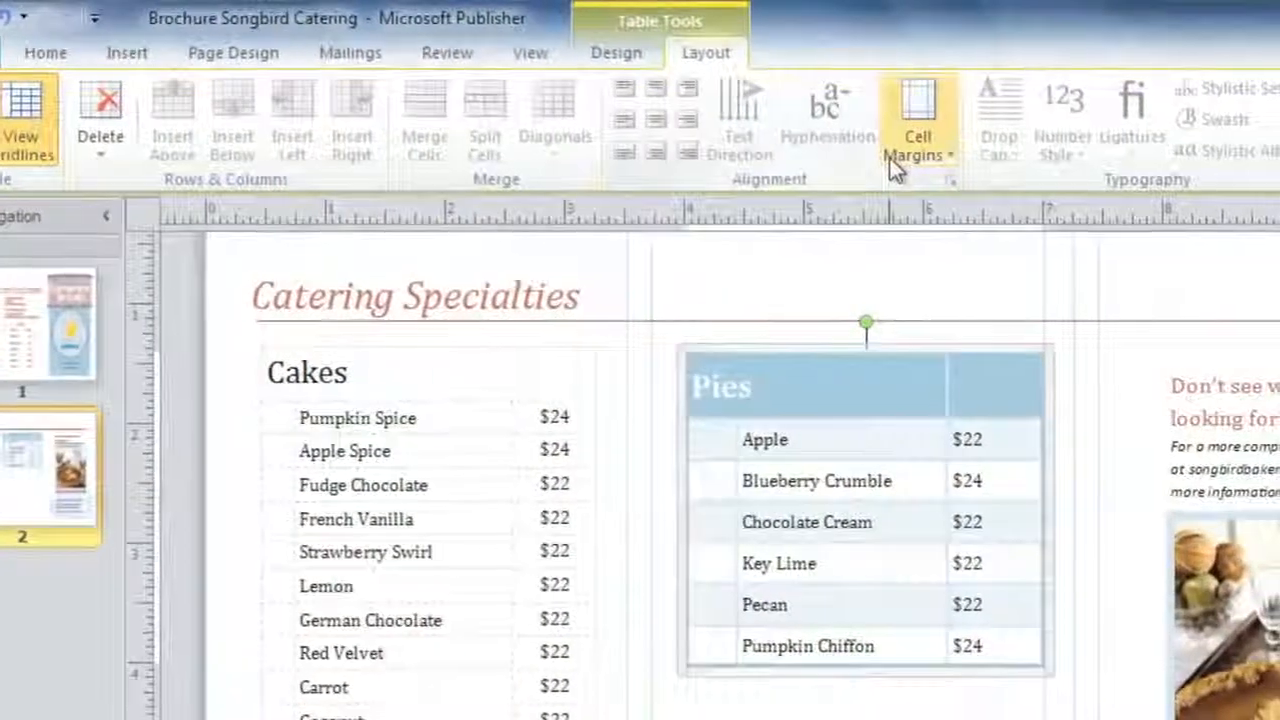
Apply Moderate cell margins and merge the two Pies header cells into one
click(950, 160)
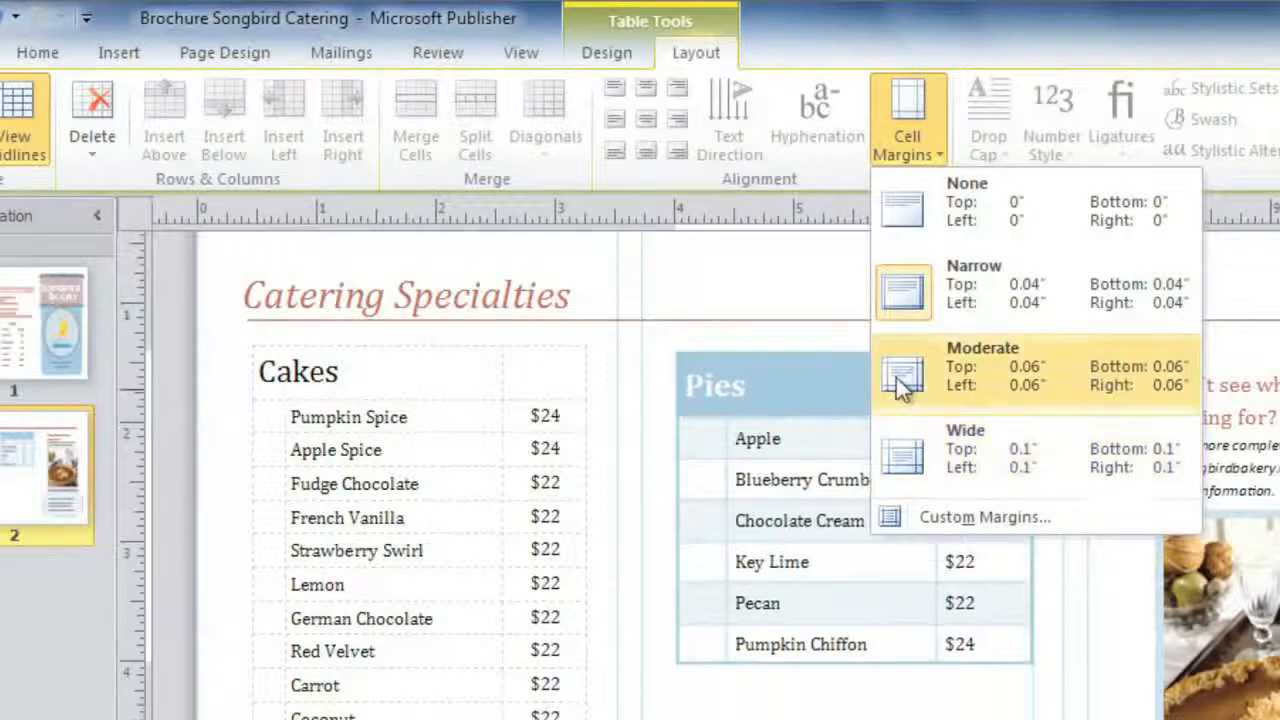
click(896, 377)
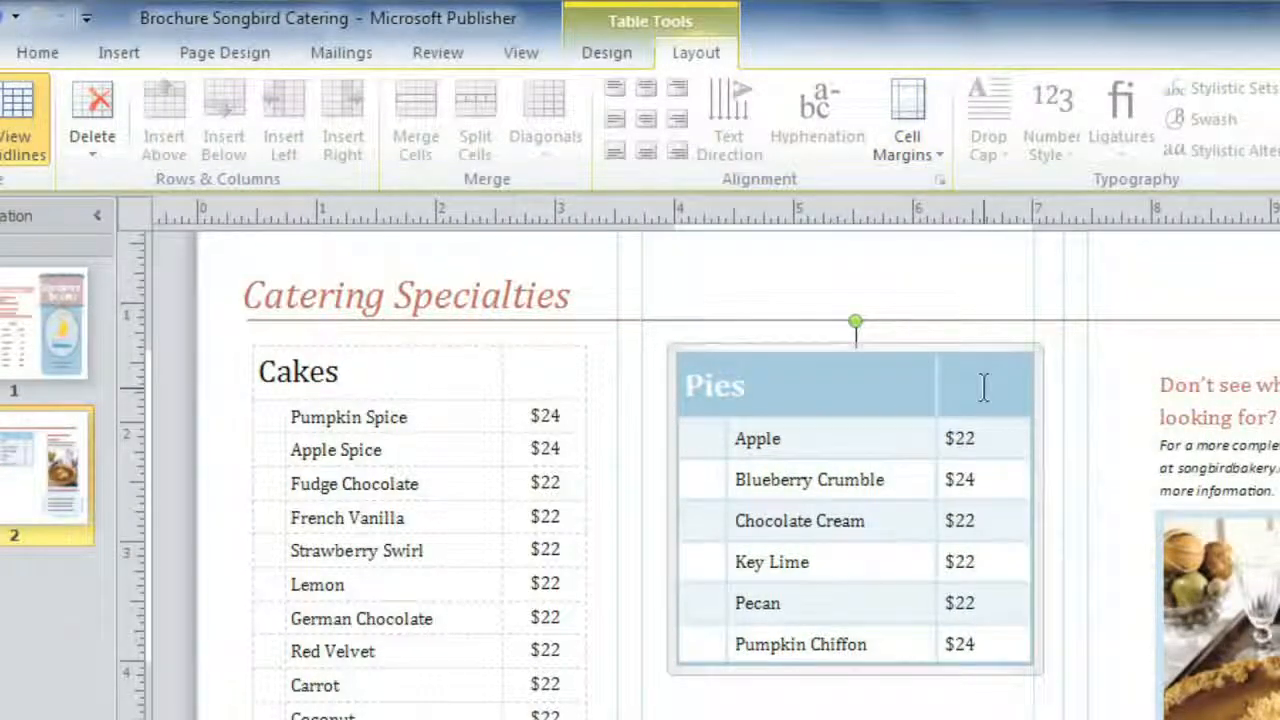
drag(951, 386, 889, 383)
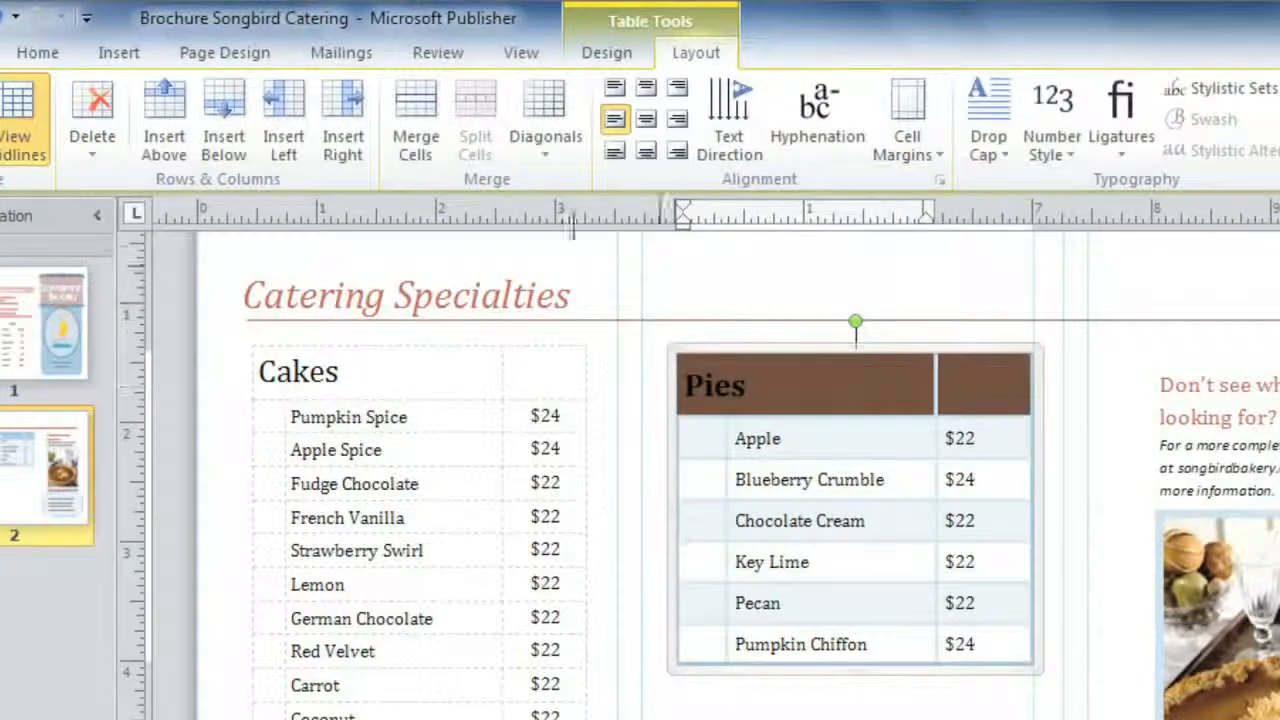
click(430, 165)
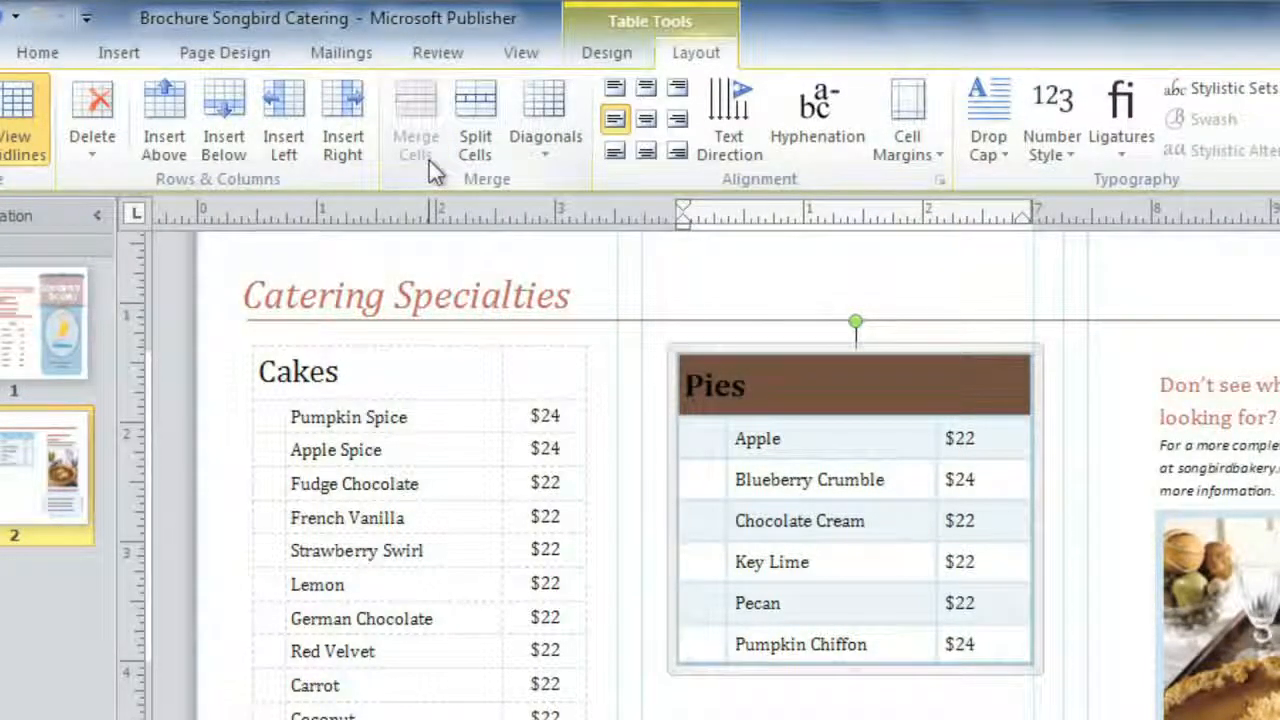
drag(990, 440, 990, 637)
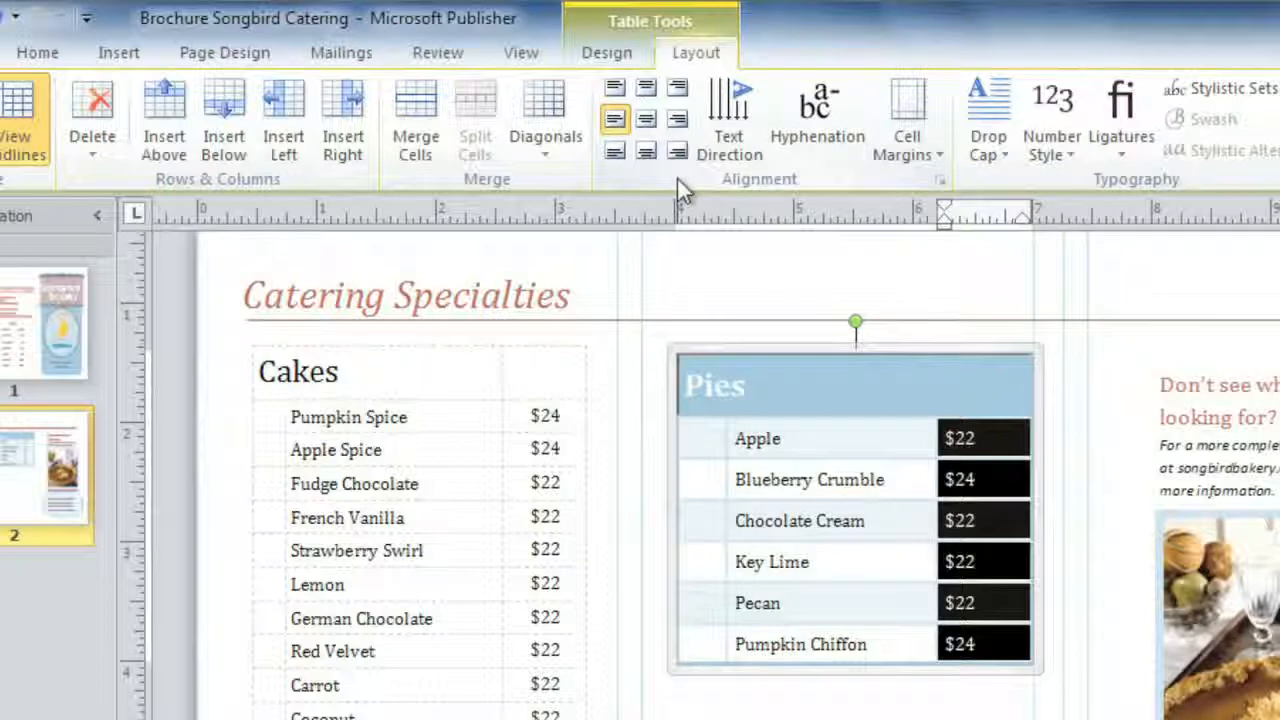
Center-align the six selected prices in their cells
click(679, 152)
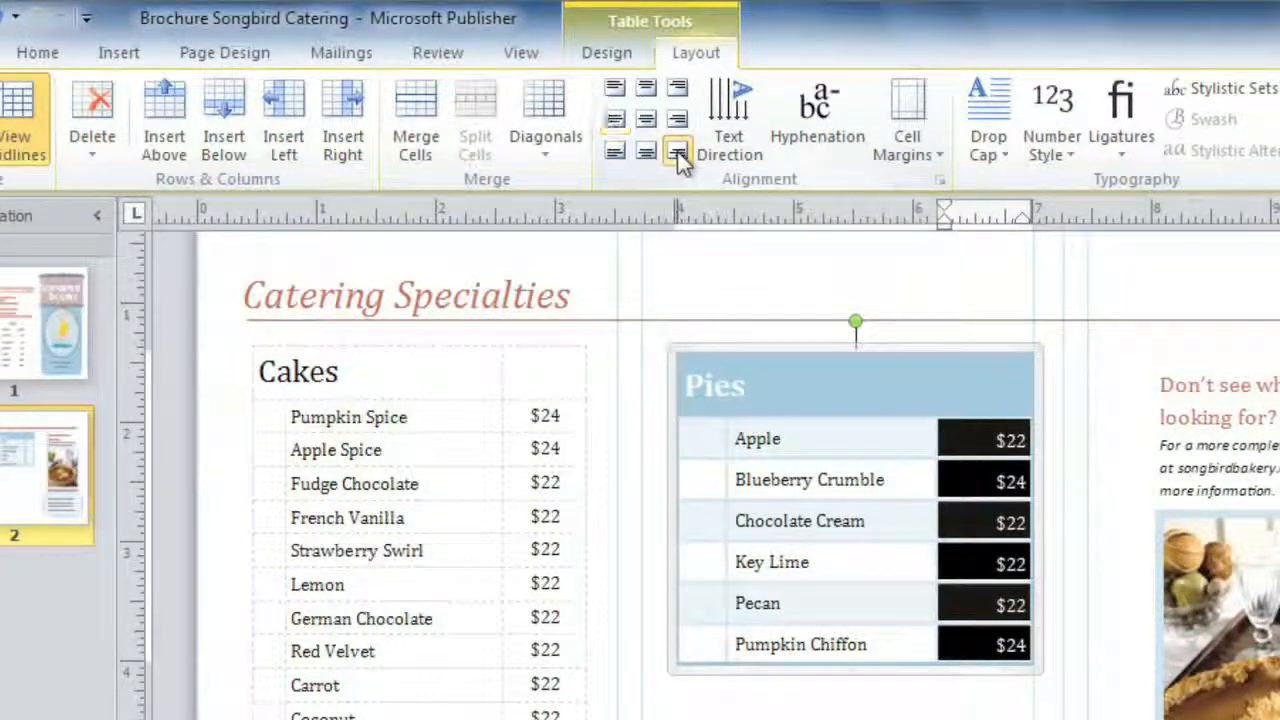
click(648, 120)
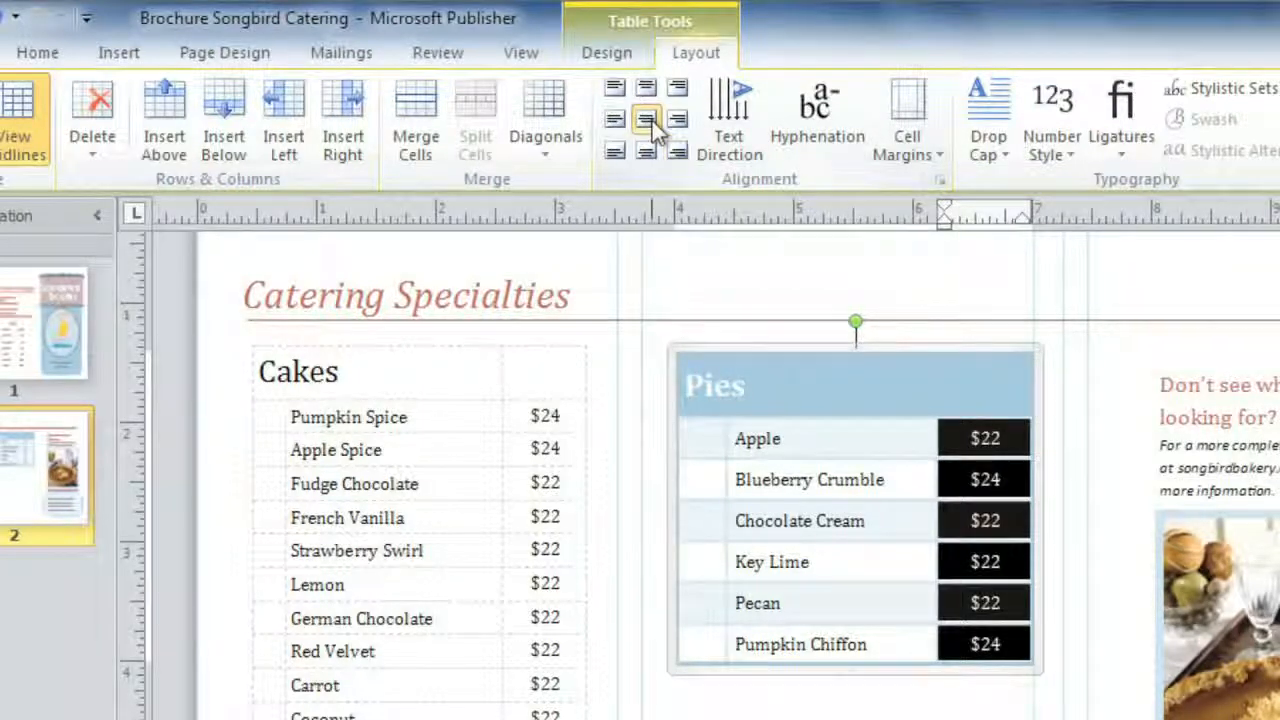